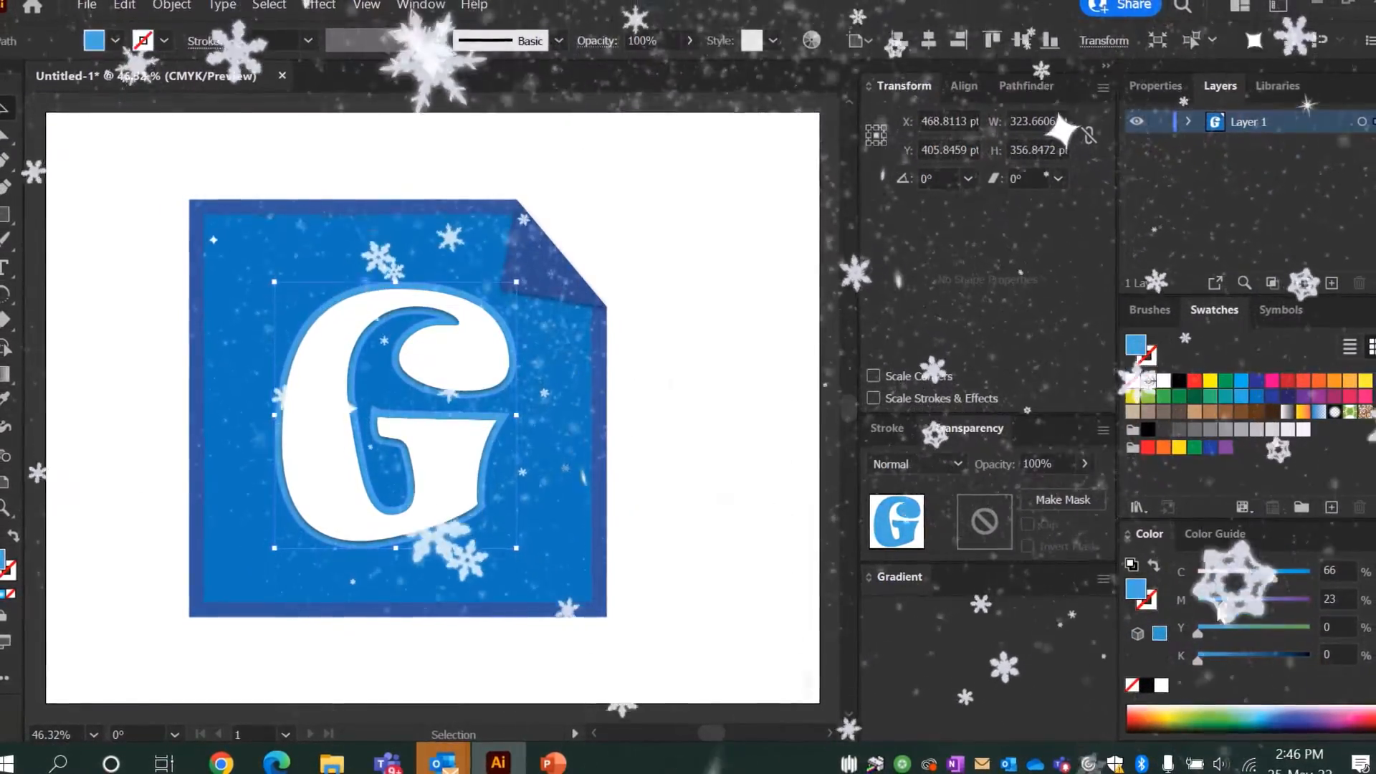
left_click(995, 497)
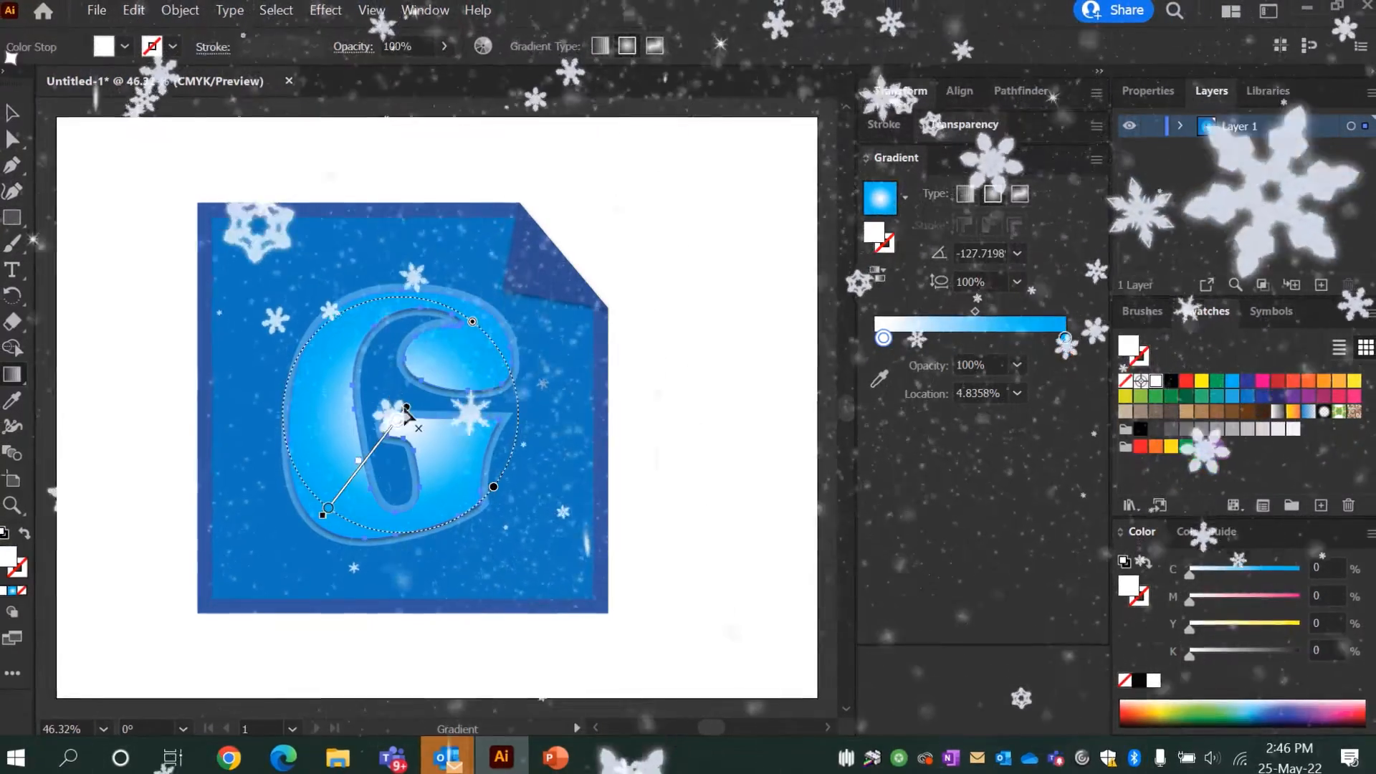
left_click_drag(507, 307, 284, 536)
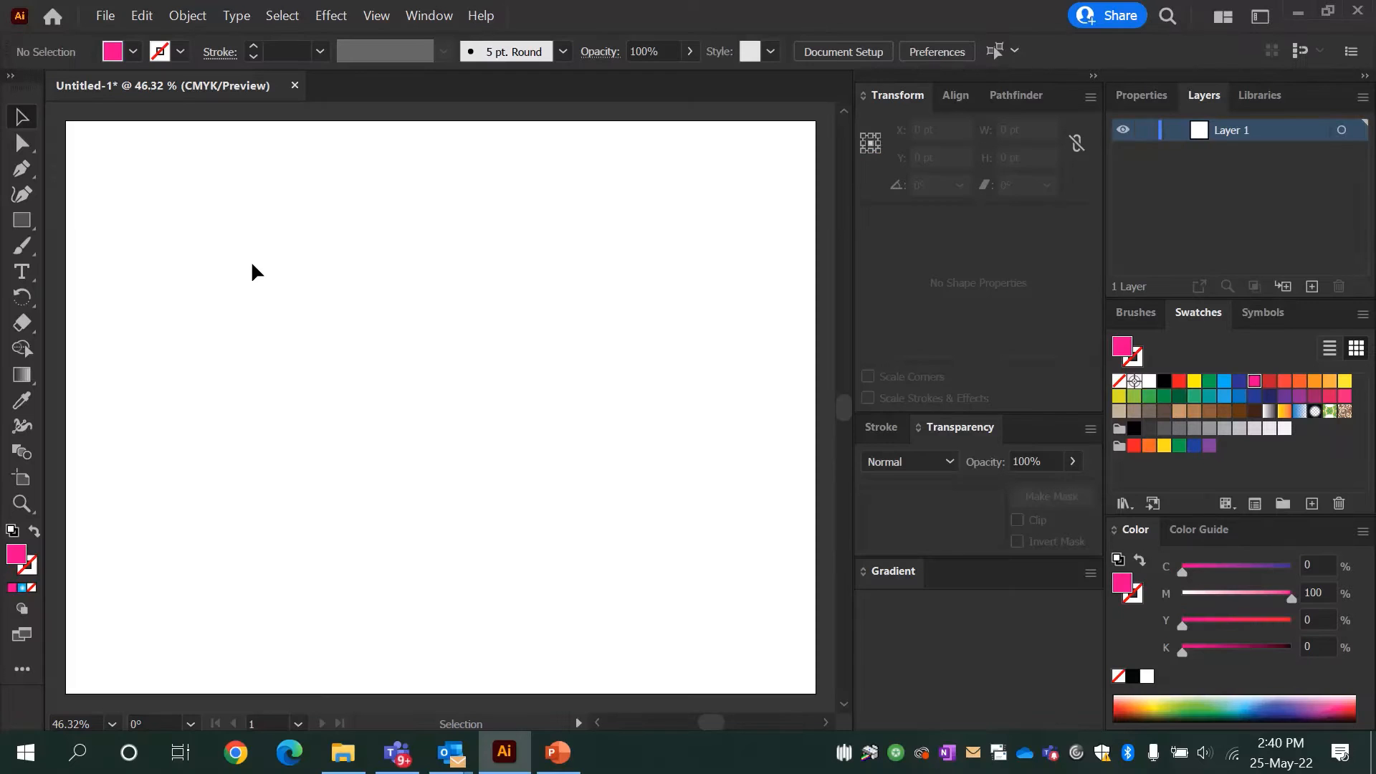
Draw a square about 519 pt wide near the artboard's centre, filled blue with C 85, M 50 and no stroke
left_click(14, 228)
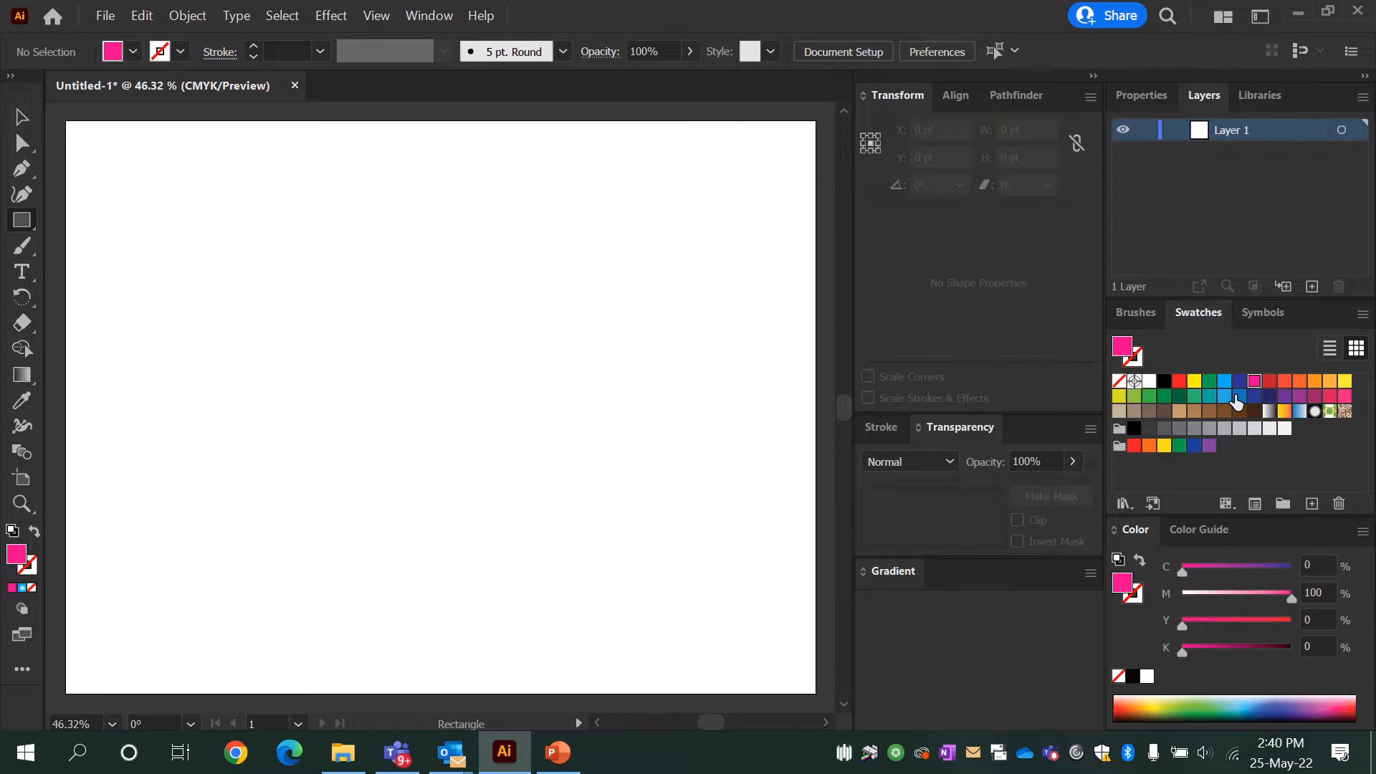
left_click(1238, 397)
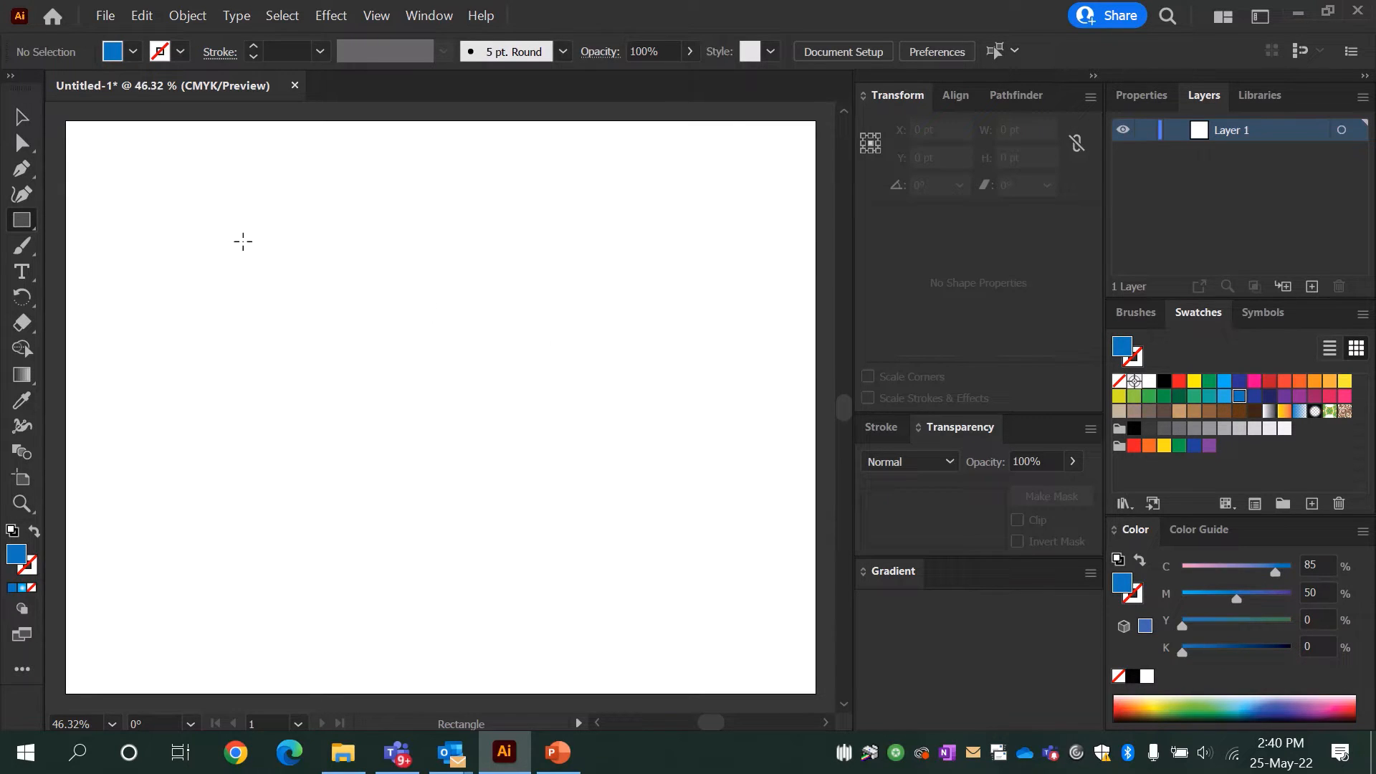
left_click_drag(219, 221, 595, 585)
key("v")
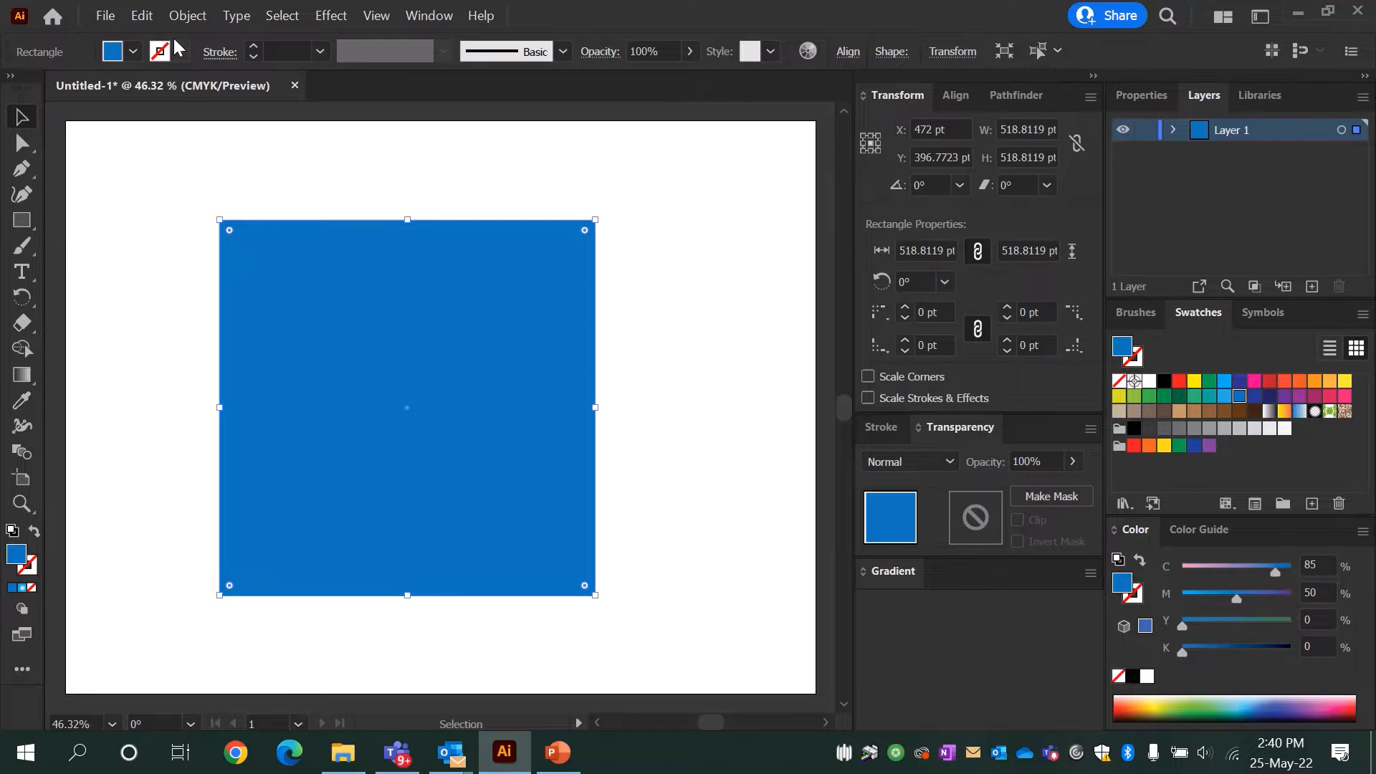
Offset the blue square's path outward by 20 pt with miter joins
left_click(183, 19)
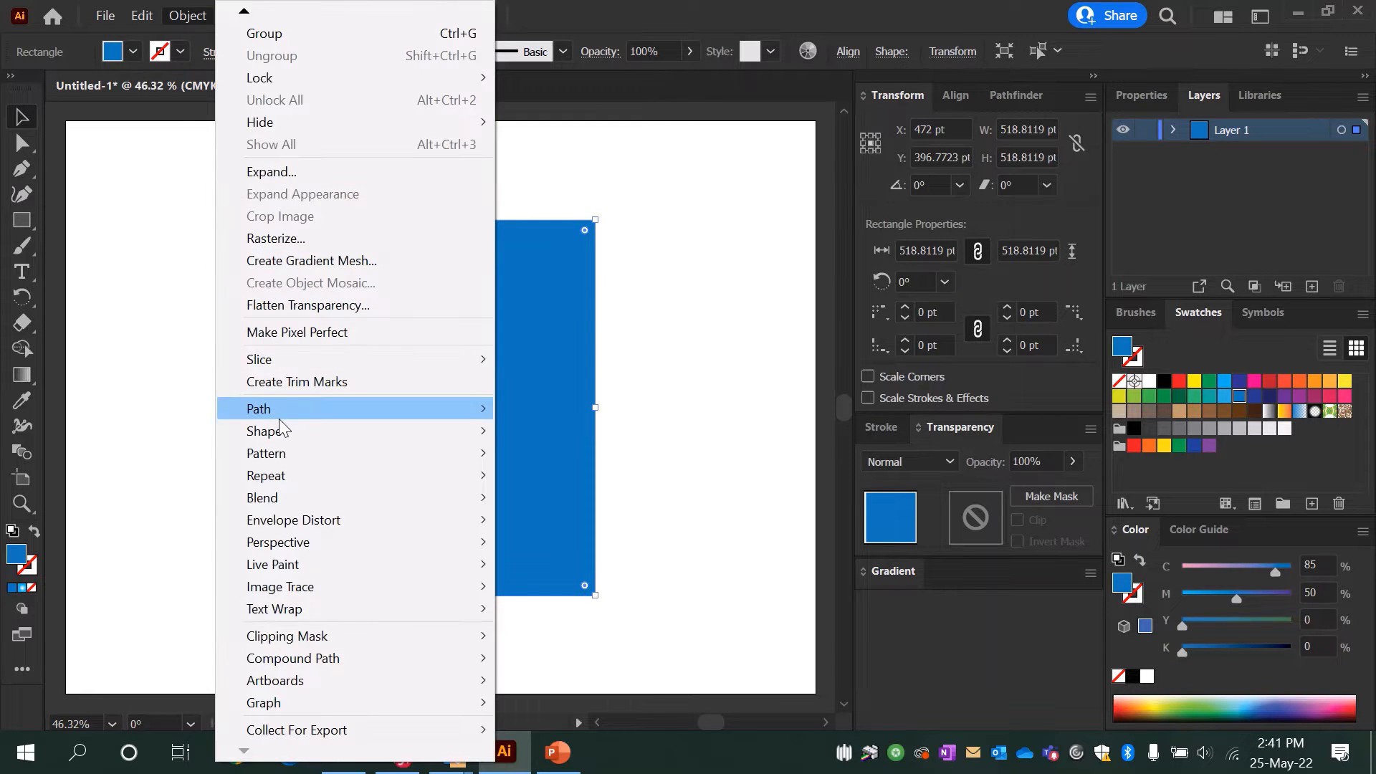
mouse_move(278, 418)
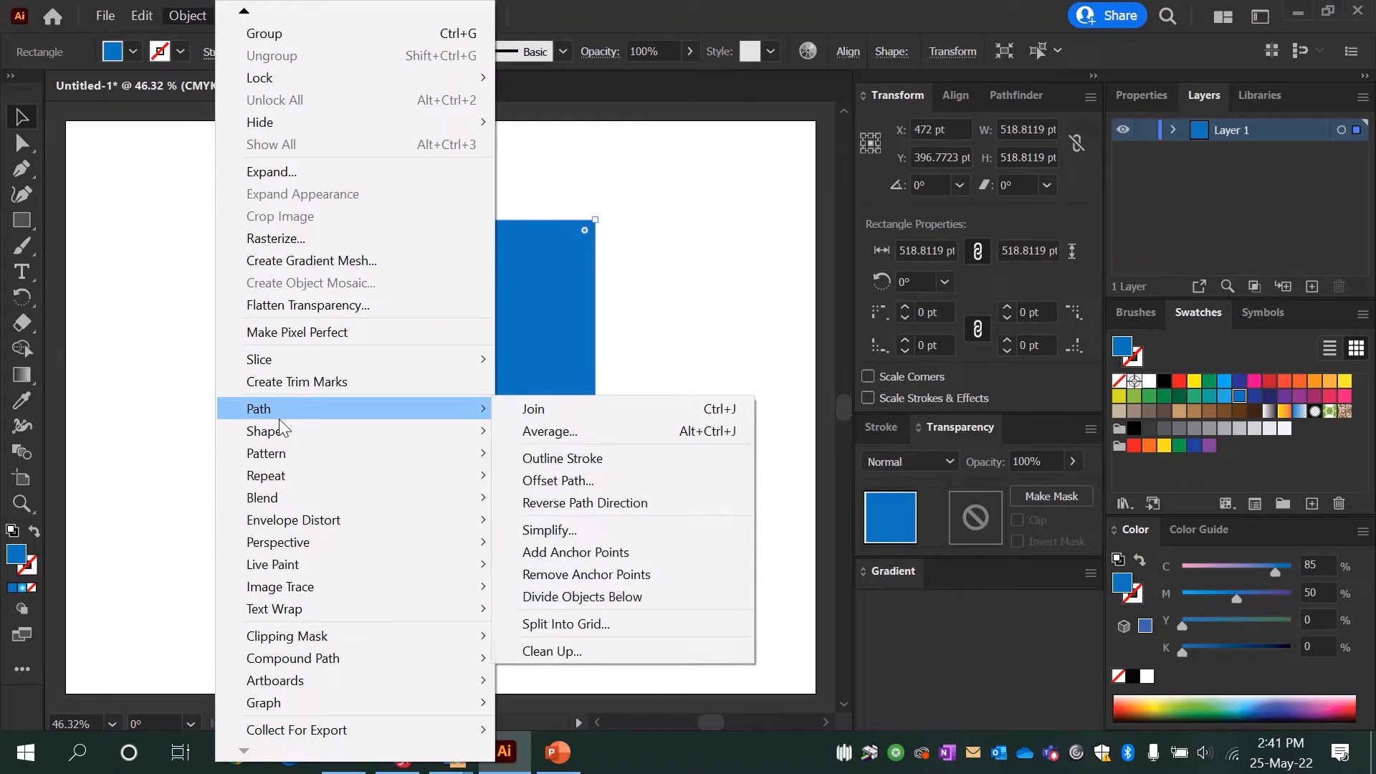
left_click(565, 480)
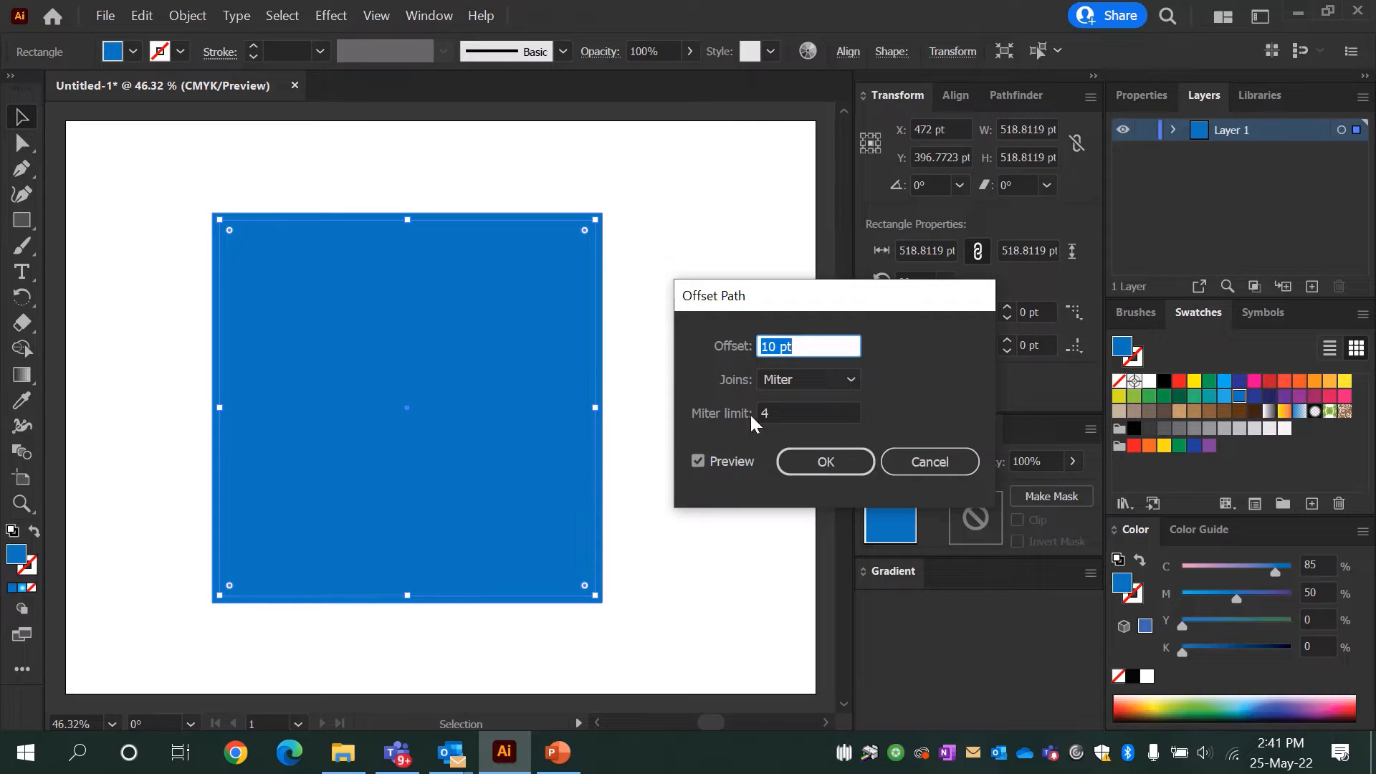
left_click(766, 346)
left_click_drag(767, 345, 728, 355)
left_click(737, 460)
left_click(737, 459)
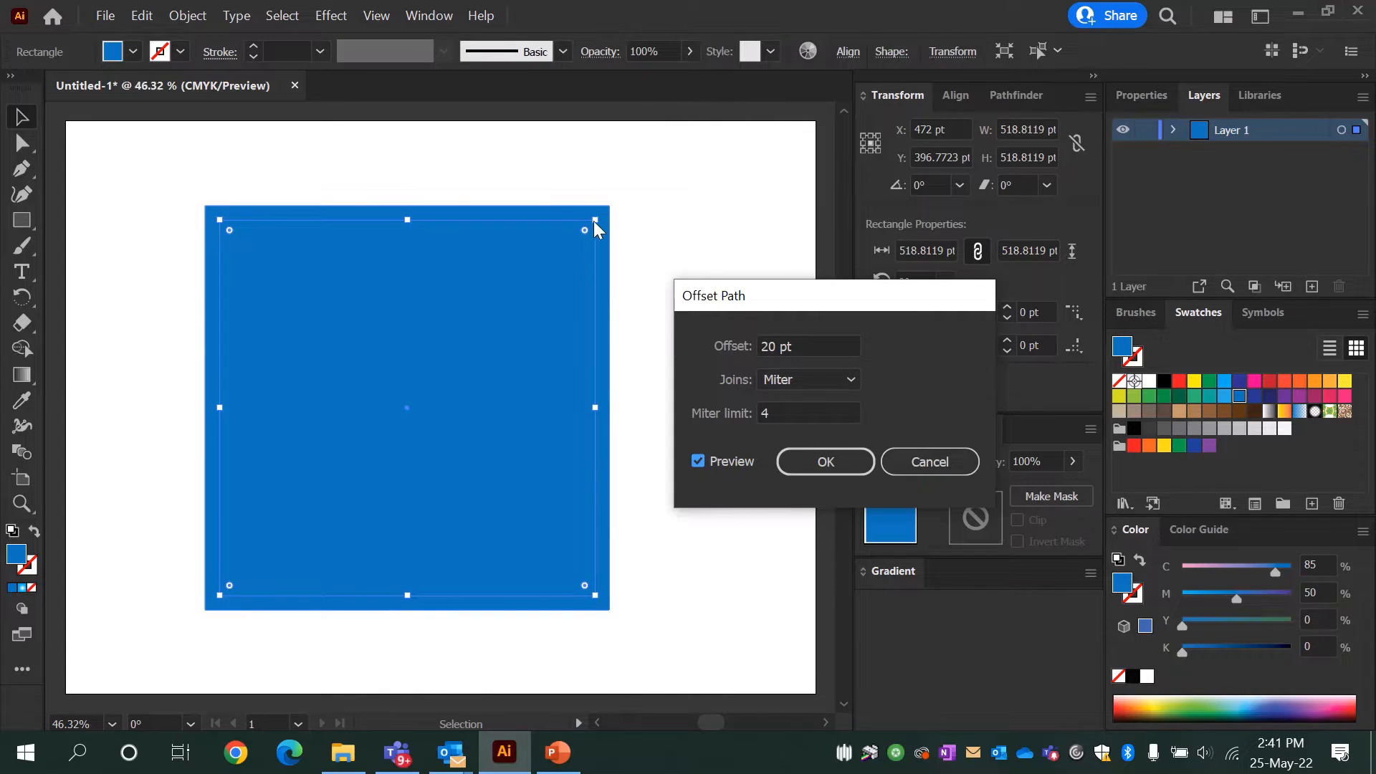
left_click(833, 460)
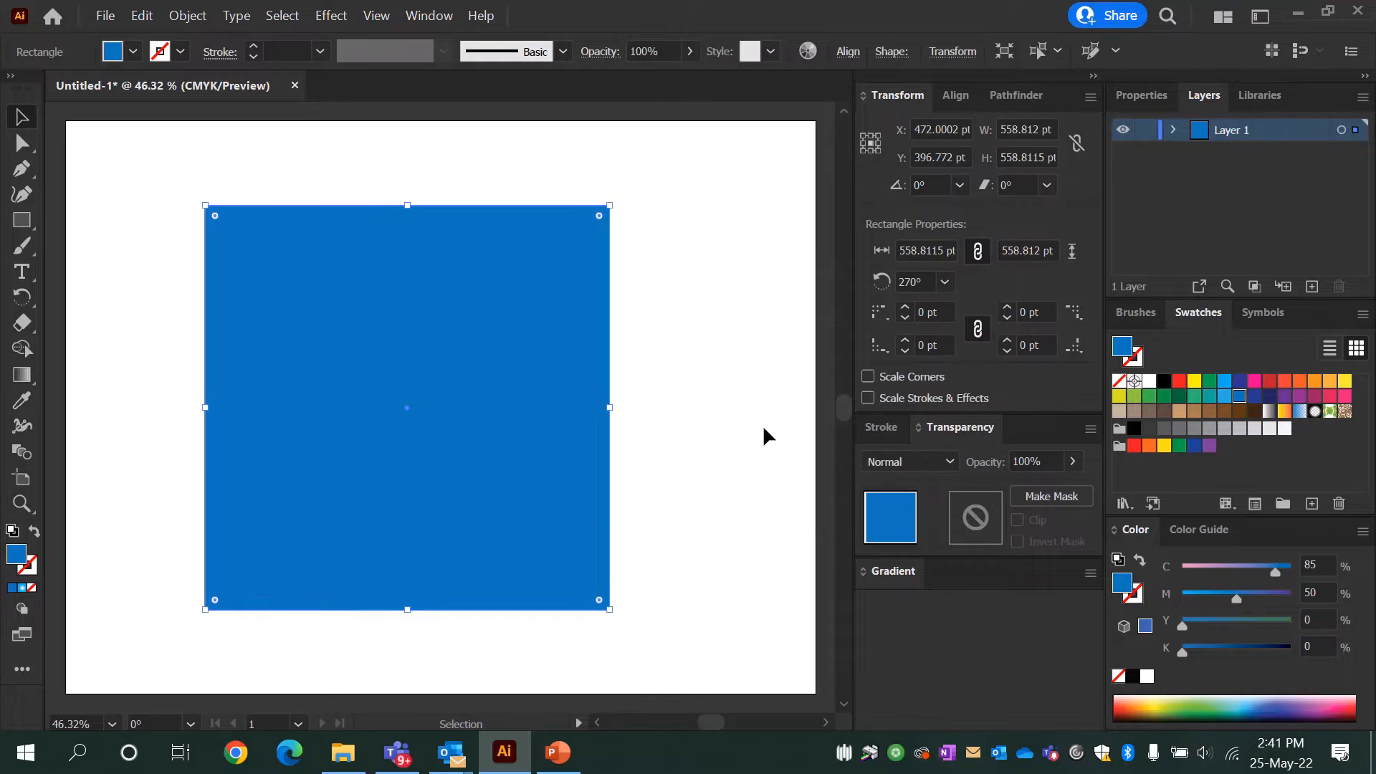
Darken the outer square's fill to C 85, M 67, Y 0, K 12
left_click(565, 259)
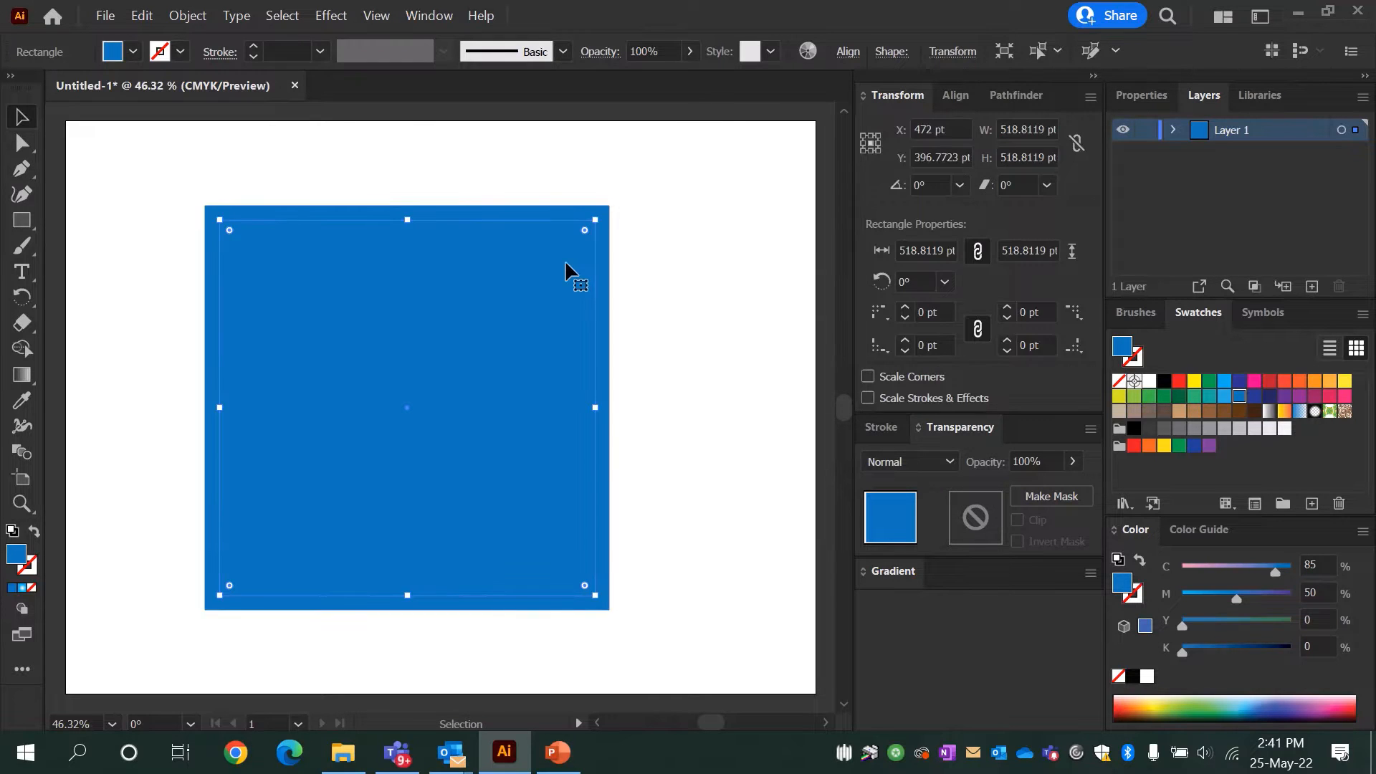
left_click(610, 251)
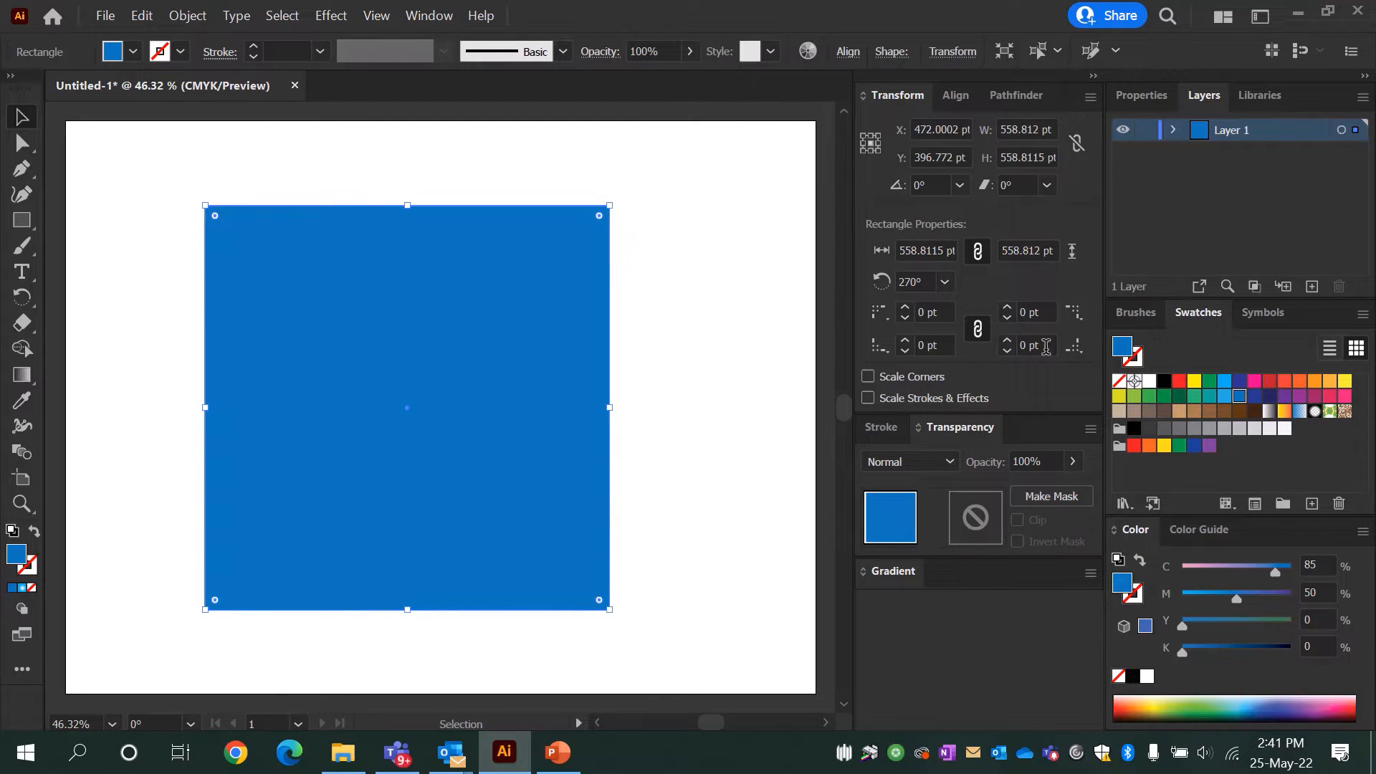
left_click(1248, 595)
left_click(1256, 595)
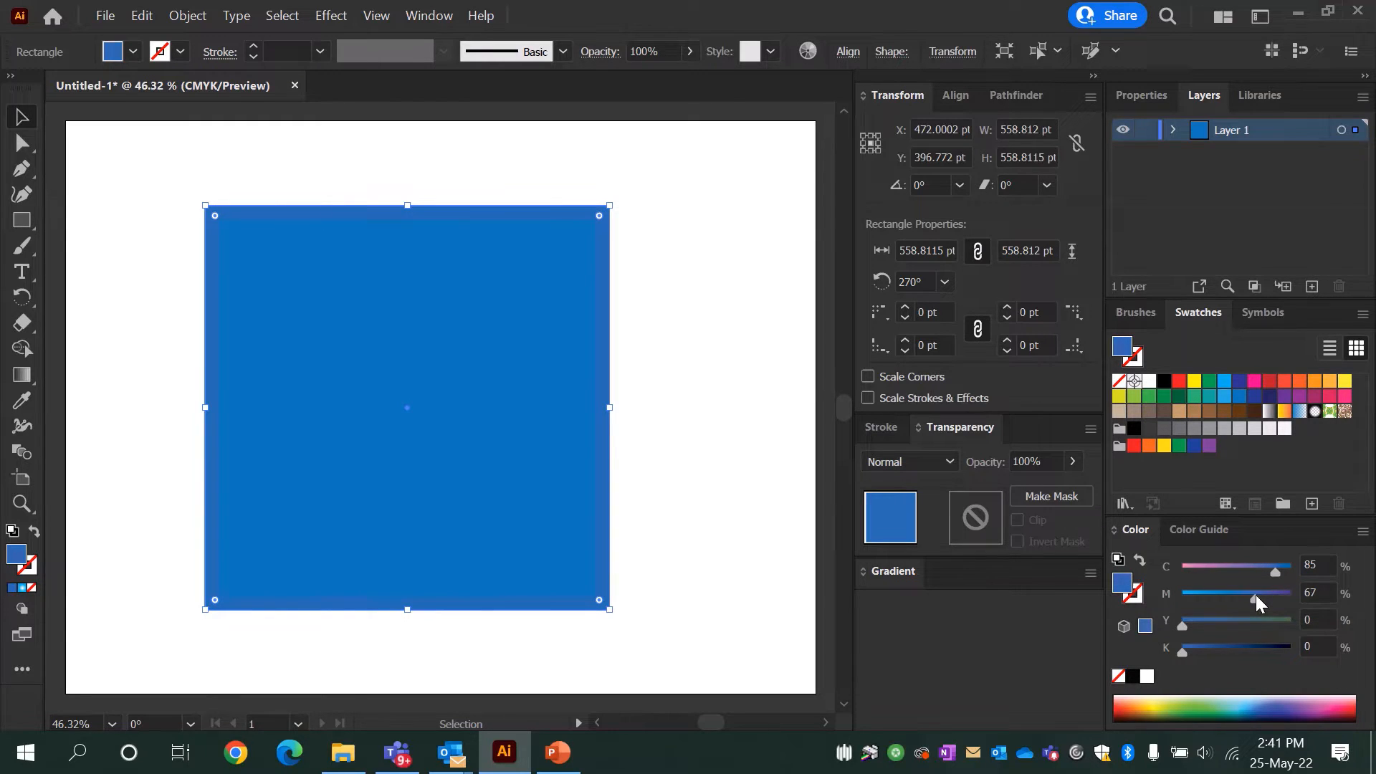
left_click(1197, 651)
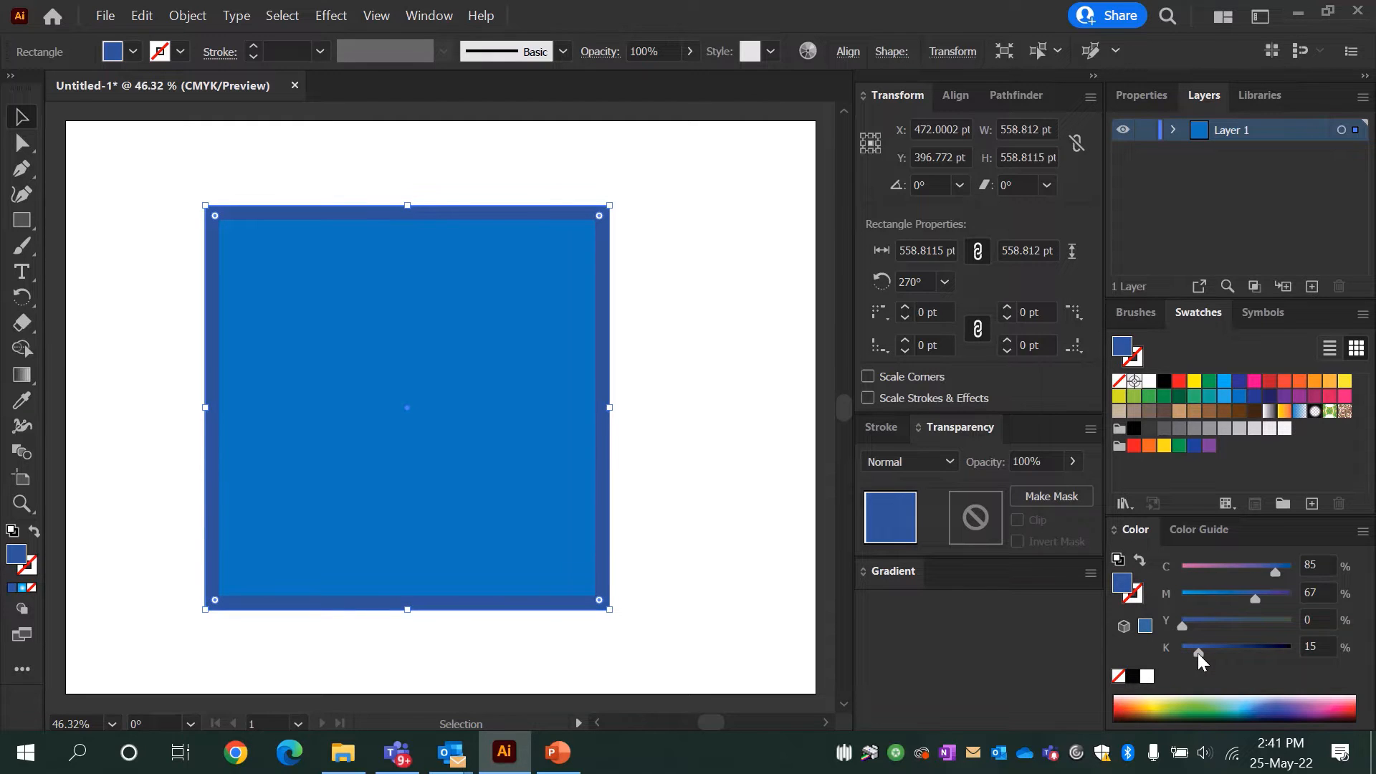
left_click(704, 325)
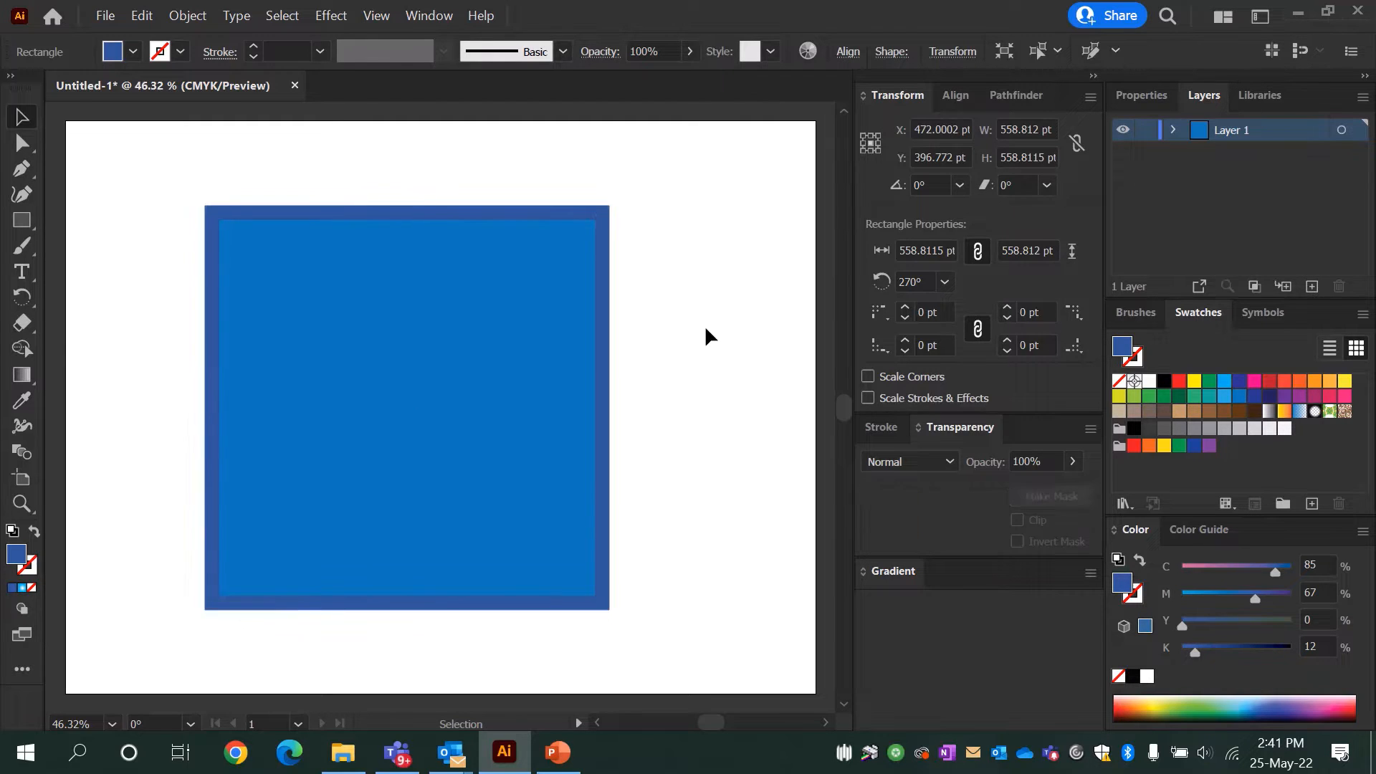
Draw a horizontal line about 215 pt long with the Pen tool, just above the squares' upper-right corner
key("p")
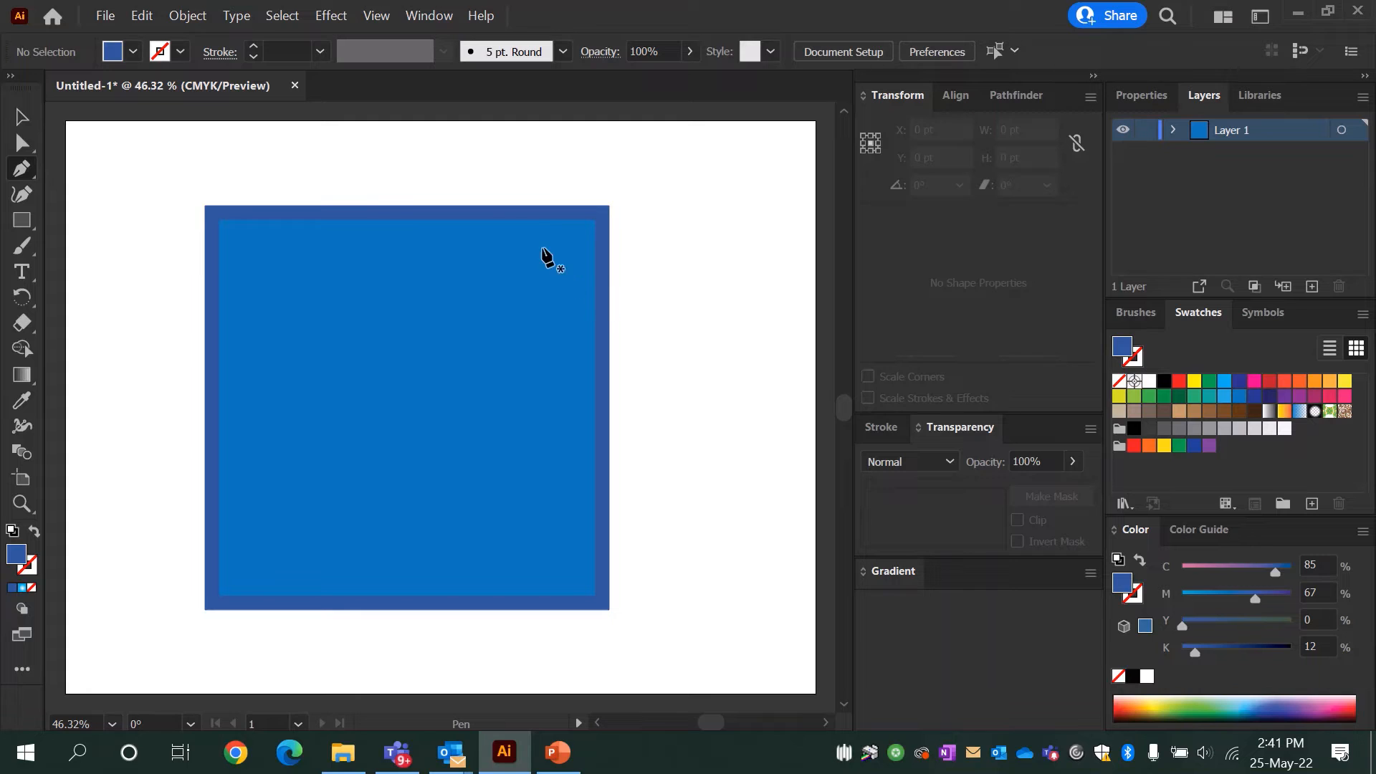
left_click(627, 183)
key("v")
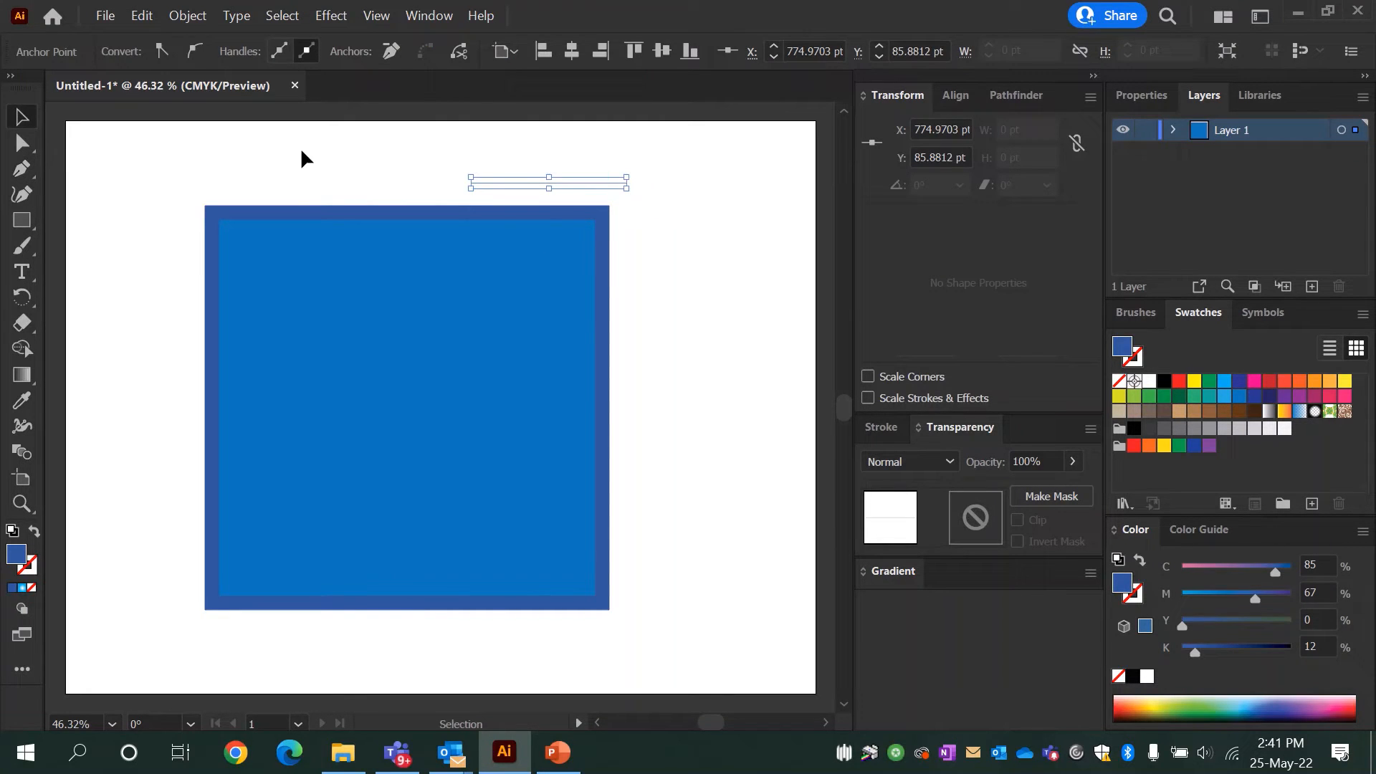
Remove the line's fill and give it a dark blue stroke
left_click_drag(473, 152, 567, 195)
left_click(133, 53)
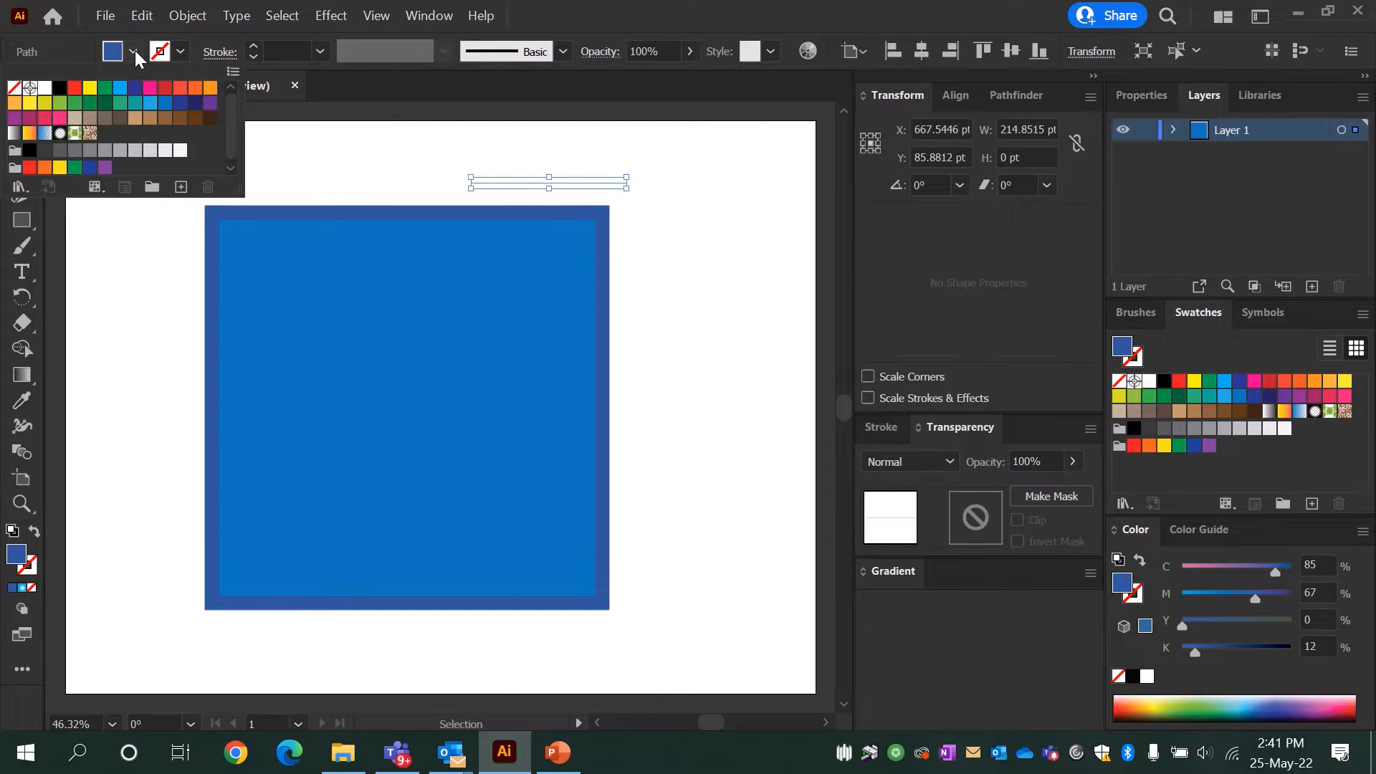
left_click(14, 88)
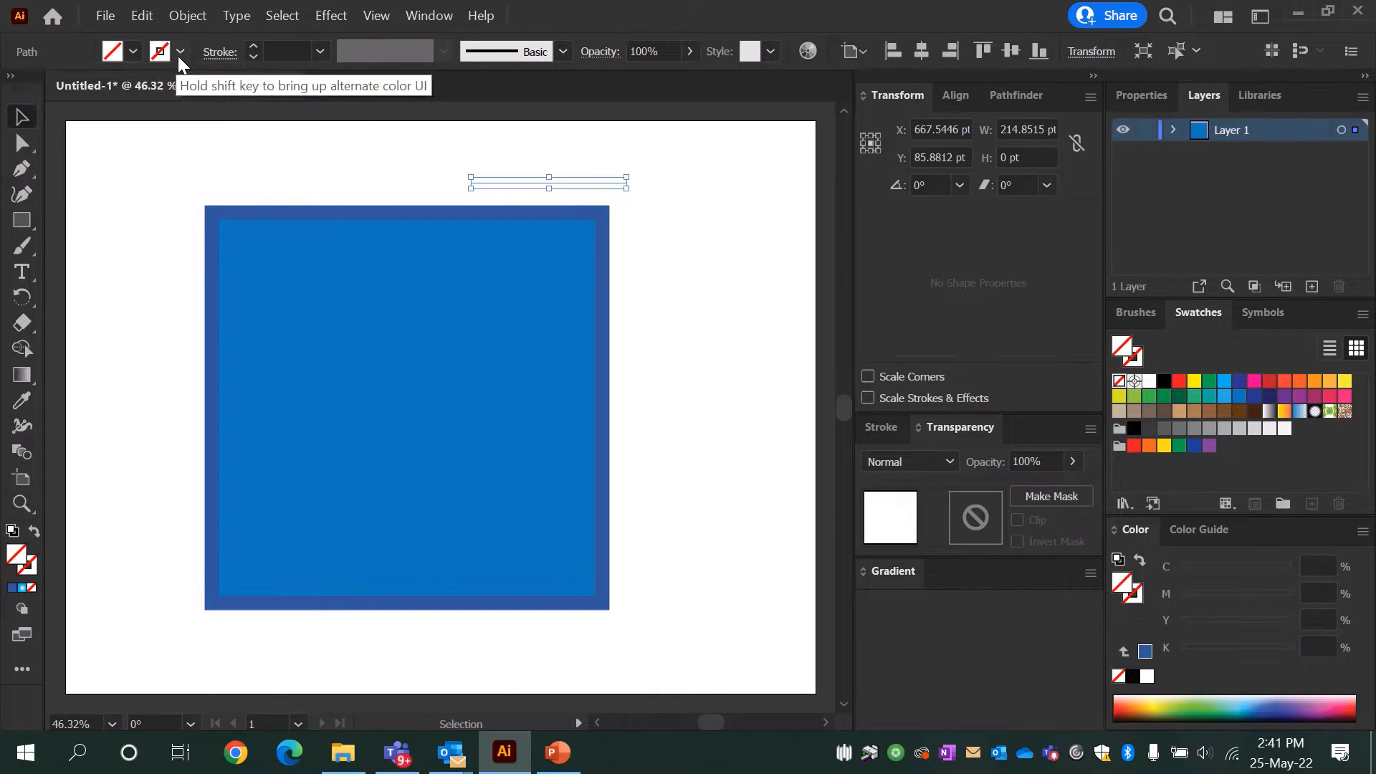
left_click(181, 51)
left_click(135, 89)
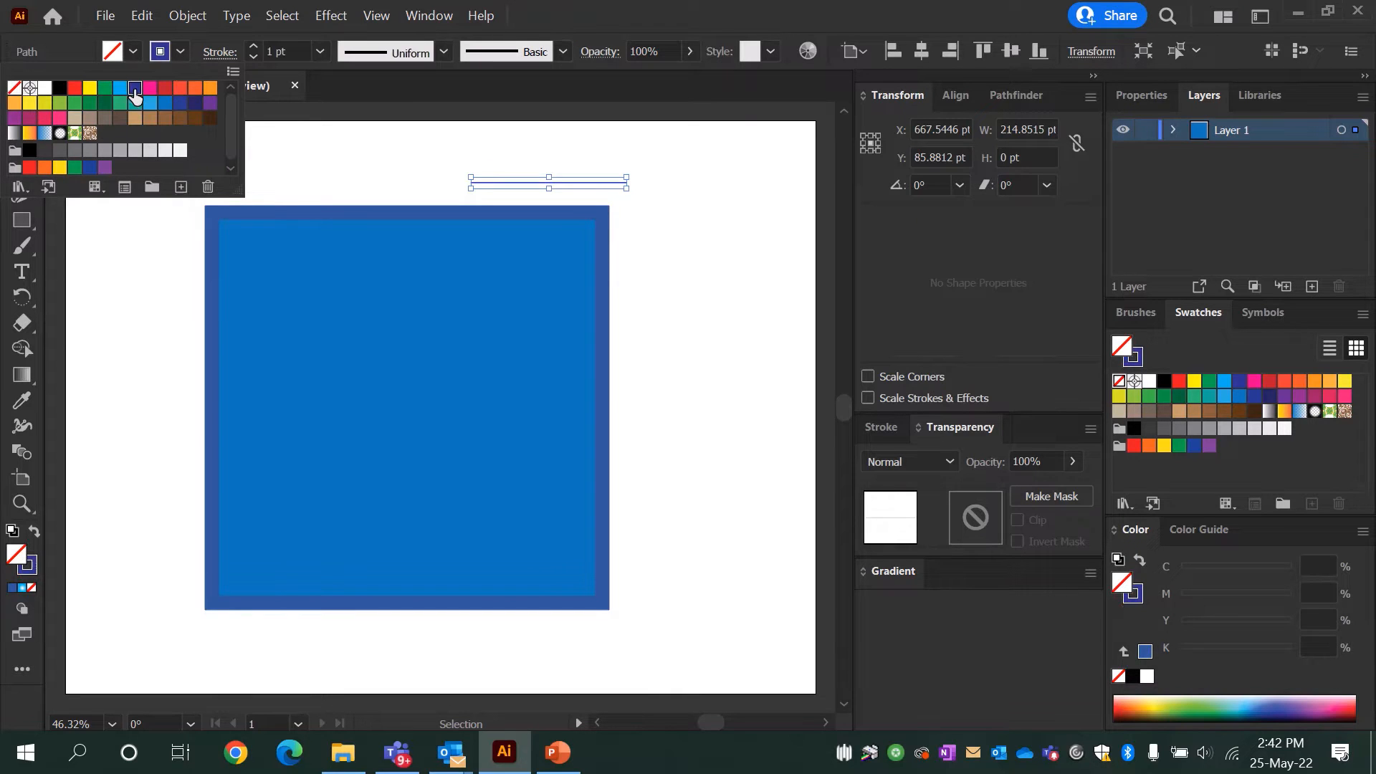
left_click(526, 170)
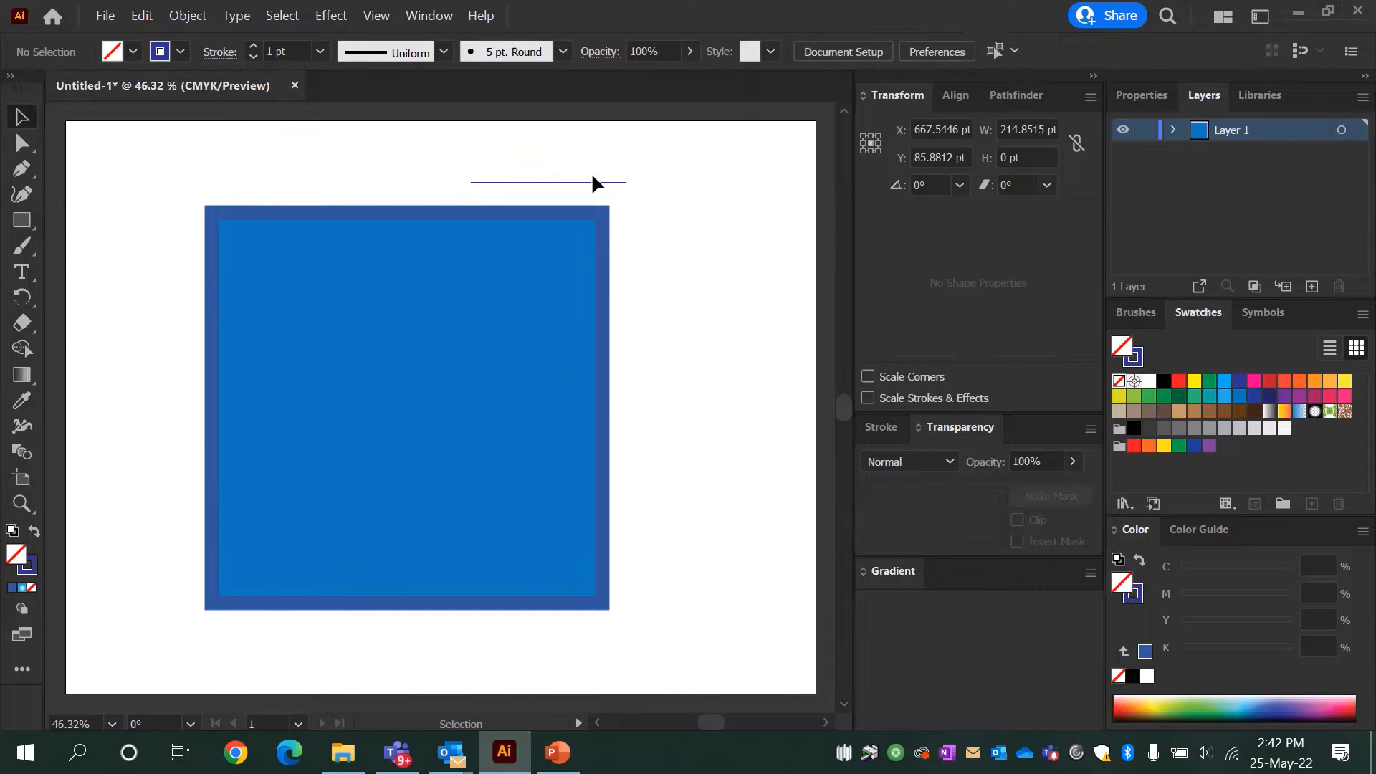
Lengthen the line to about 288 pt and rotate it to 310°
left_click(610, 183)
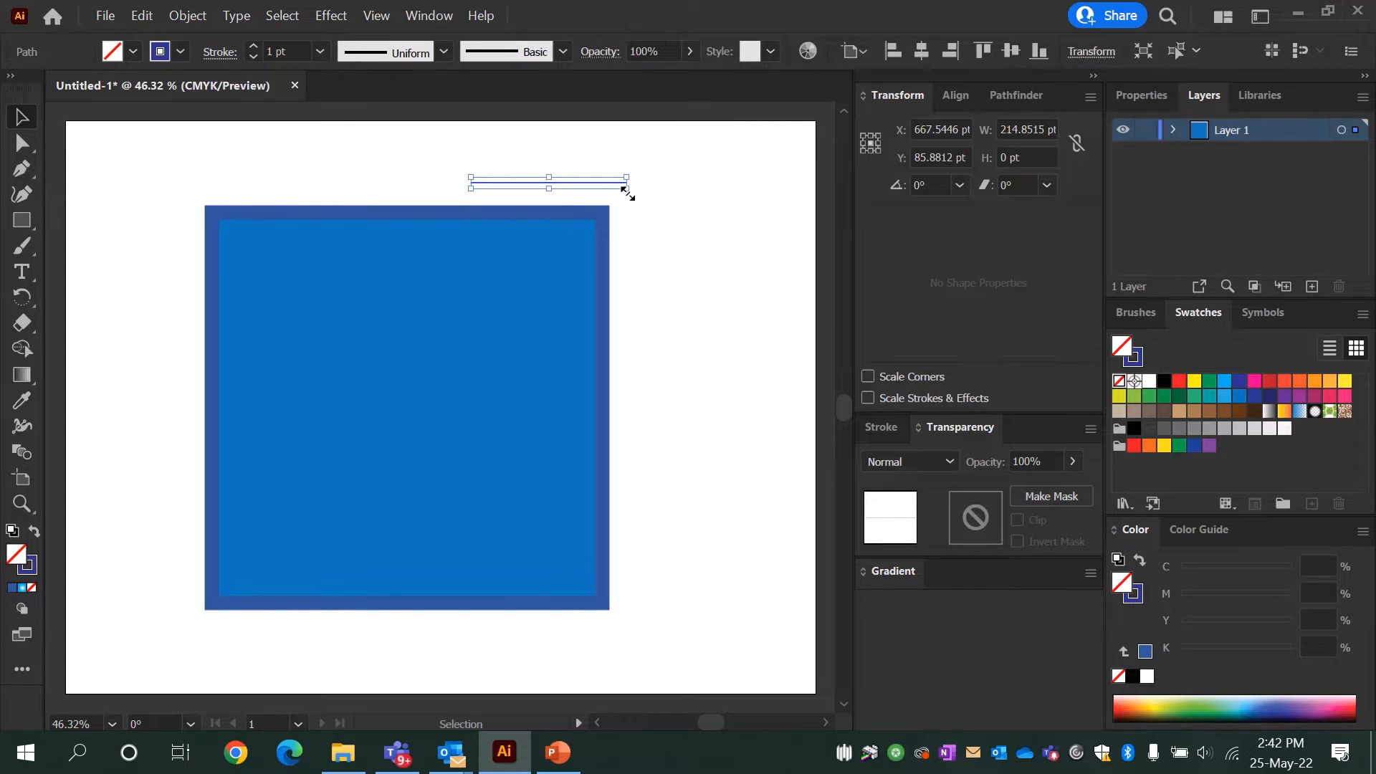
left_click_drag(625, 190, 681, 204)
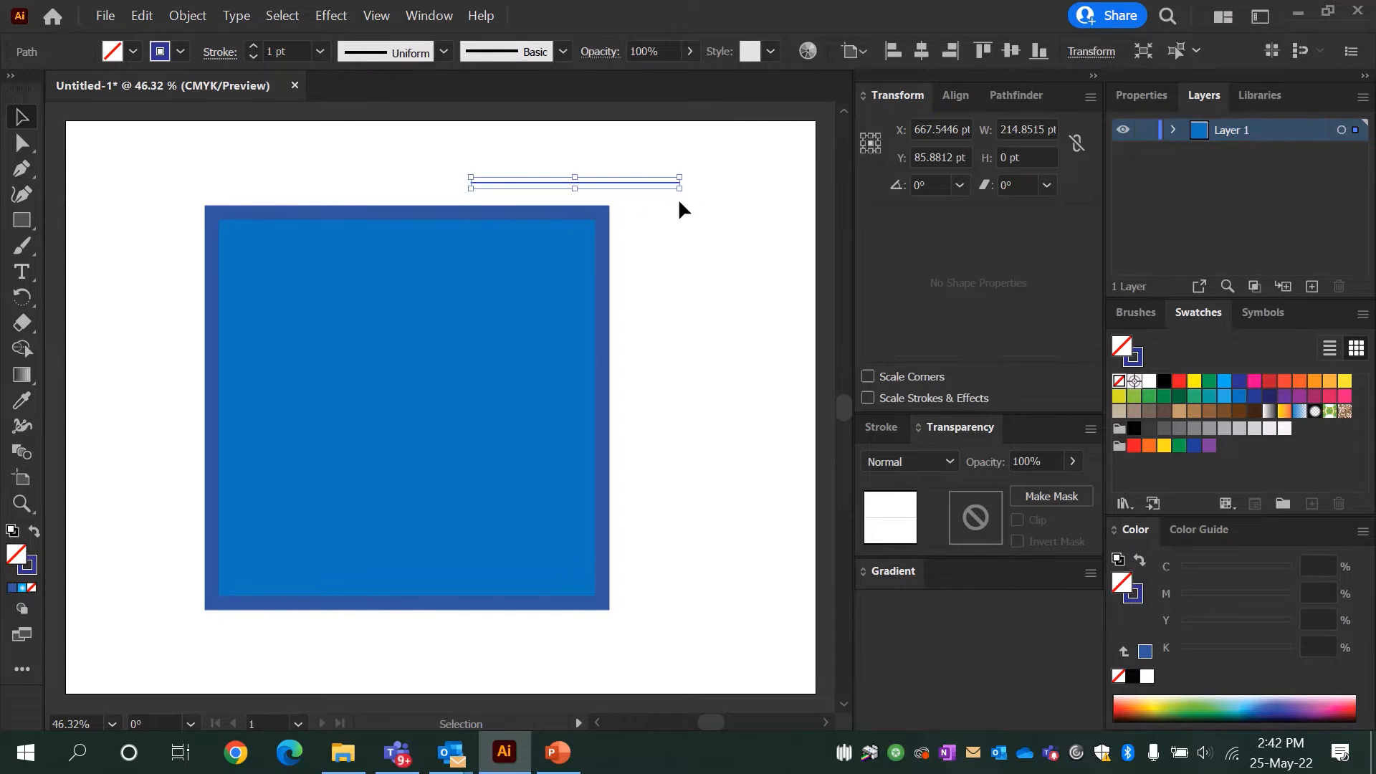
left_click(930, 189)
type("31")
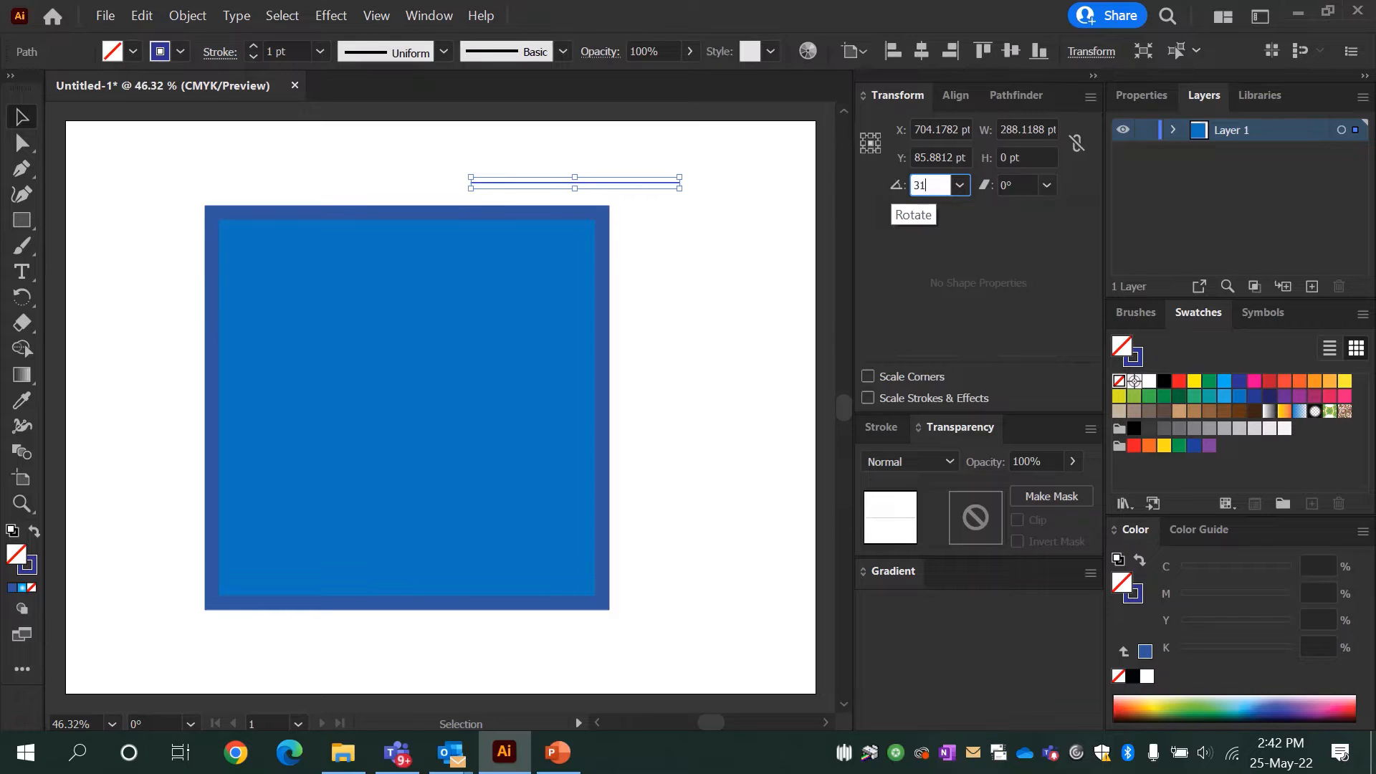
key("Return")
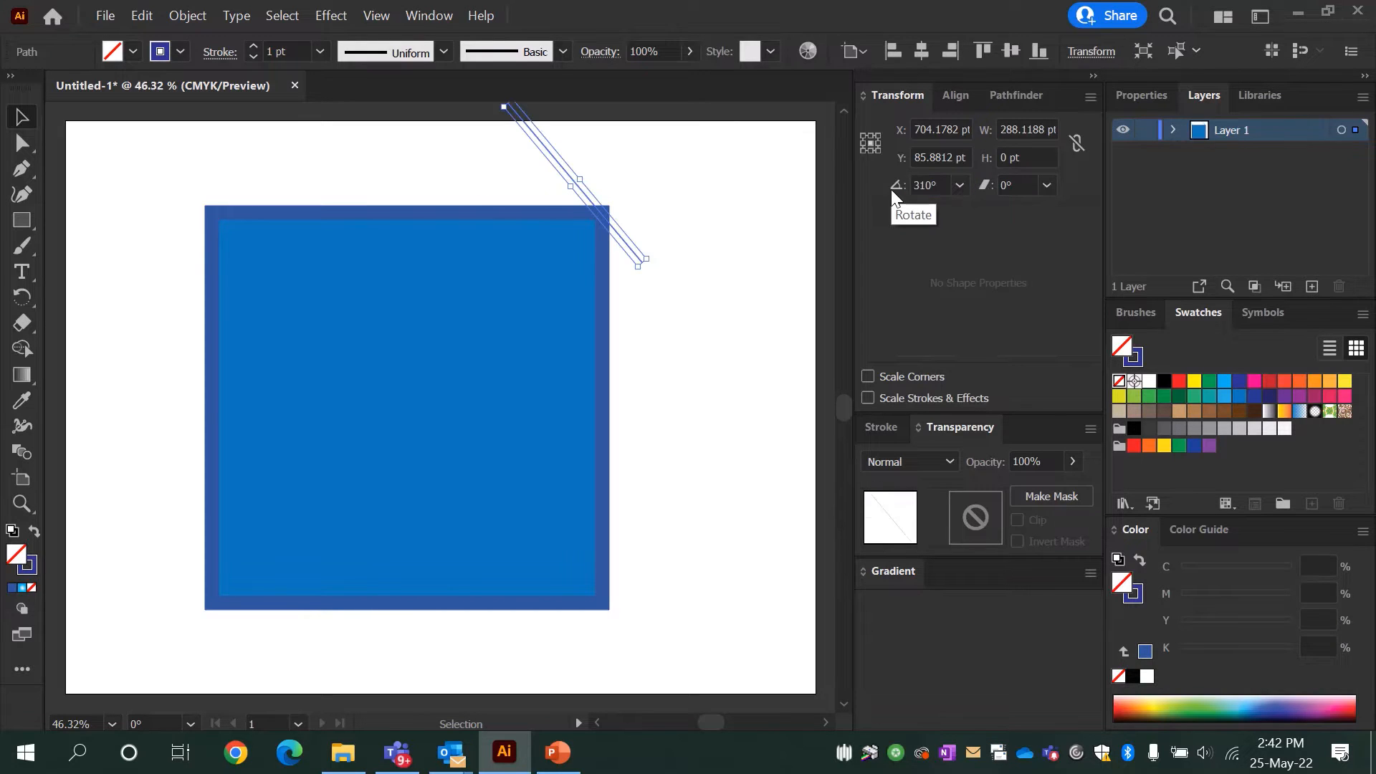
left_click(638, 217)
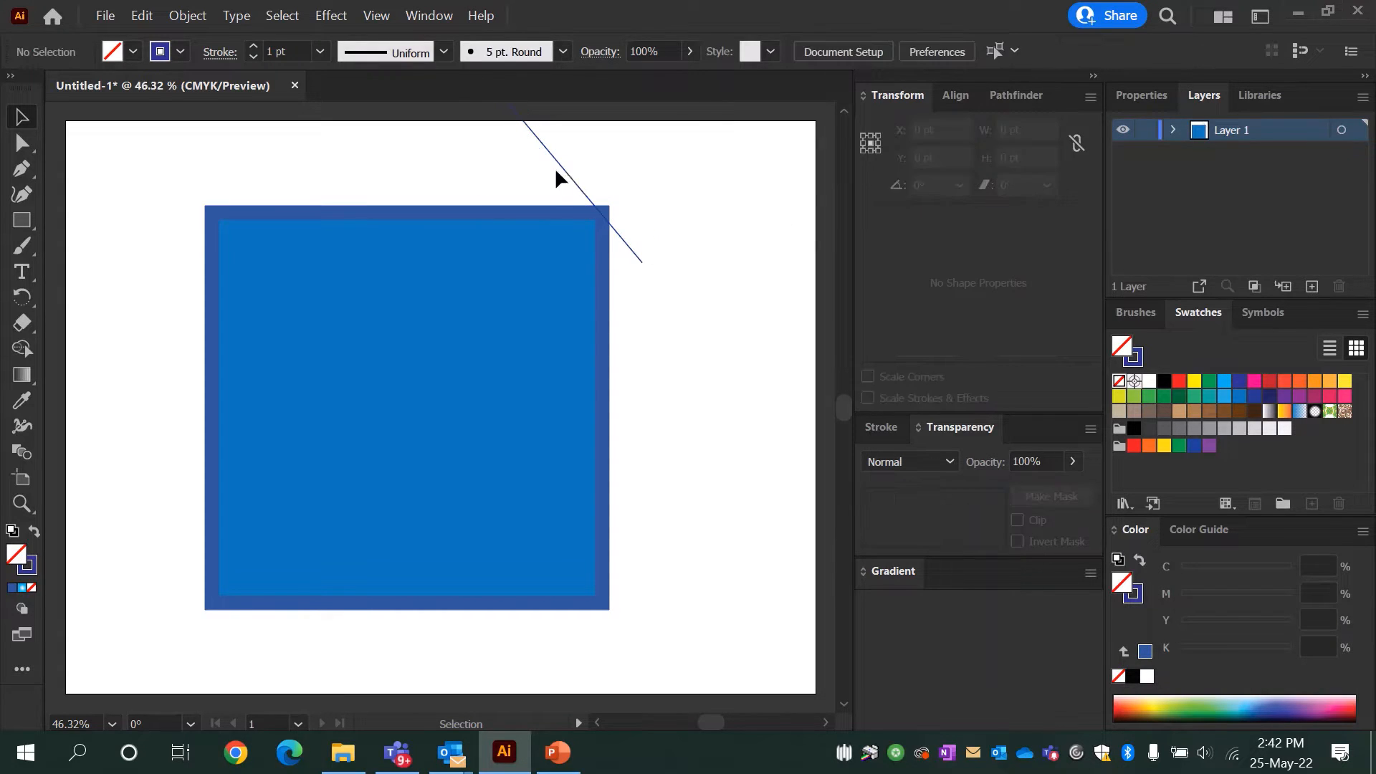
Move the angled line across the squares' upper-right corner and divide the outer square with it using Pathfinder Divide
left_click_drag(560, 173, 550, 240)
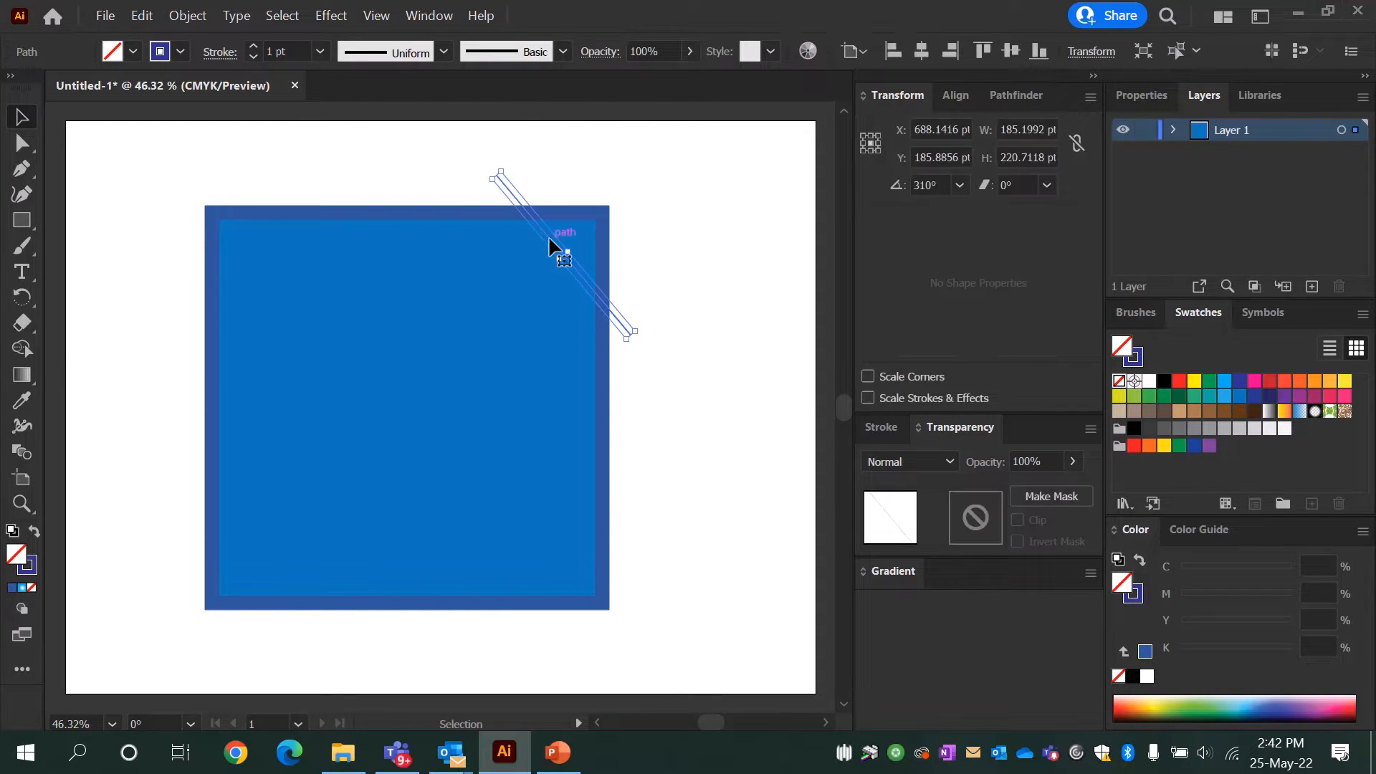
left_click(608, 233, "shift")
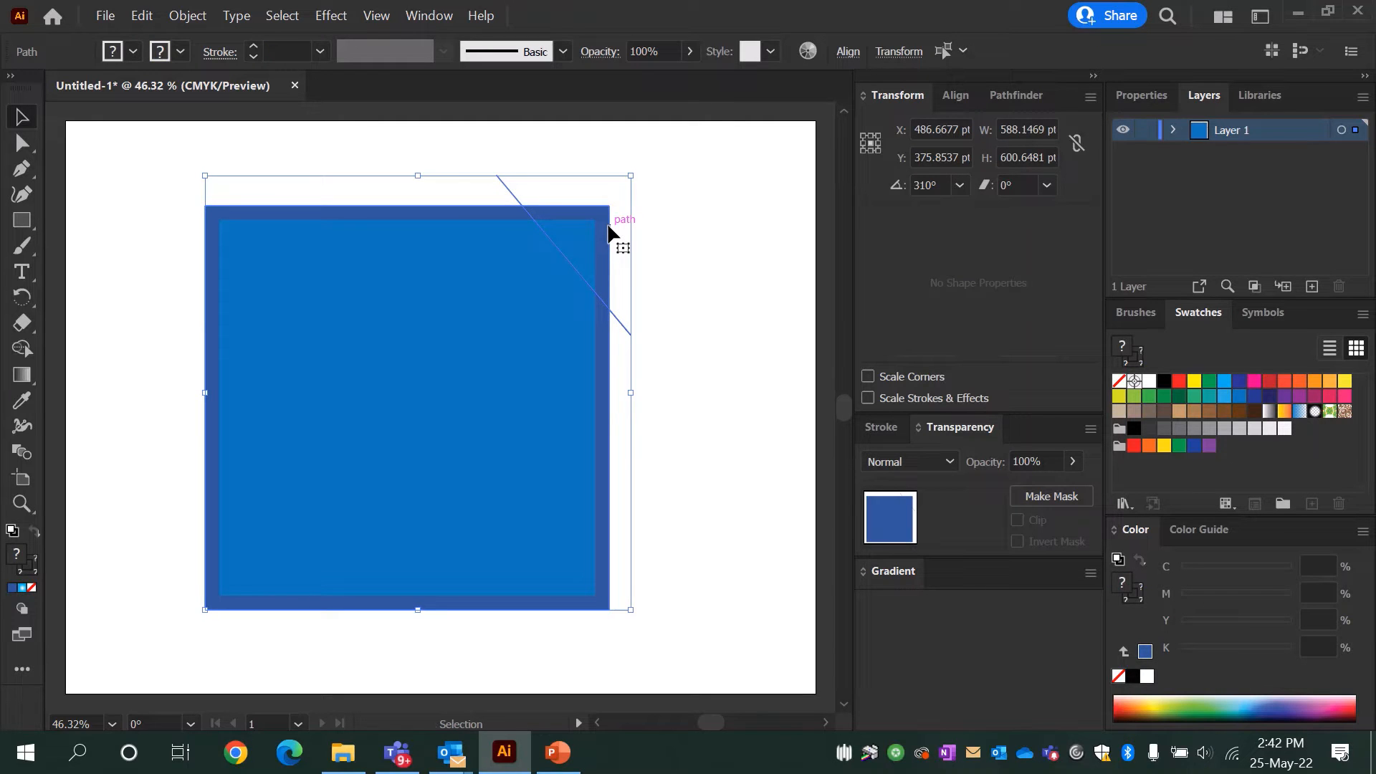
left_click(996, 101)
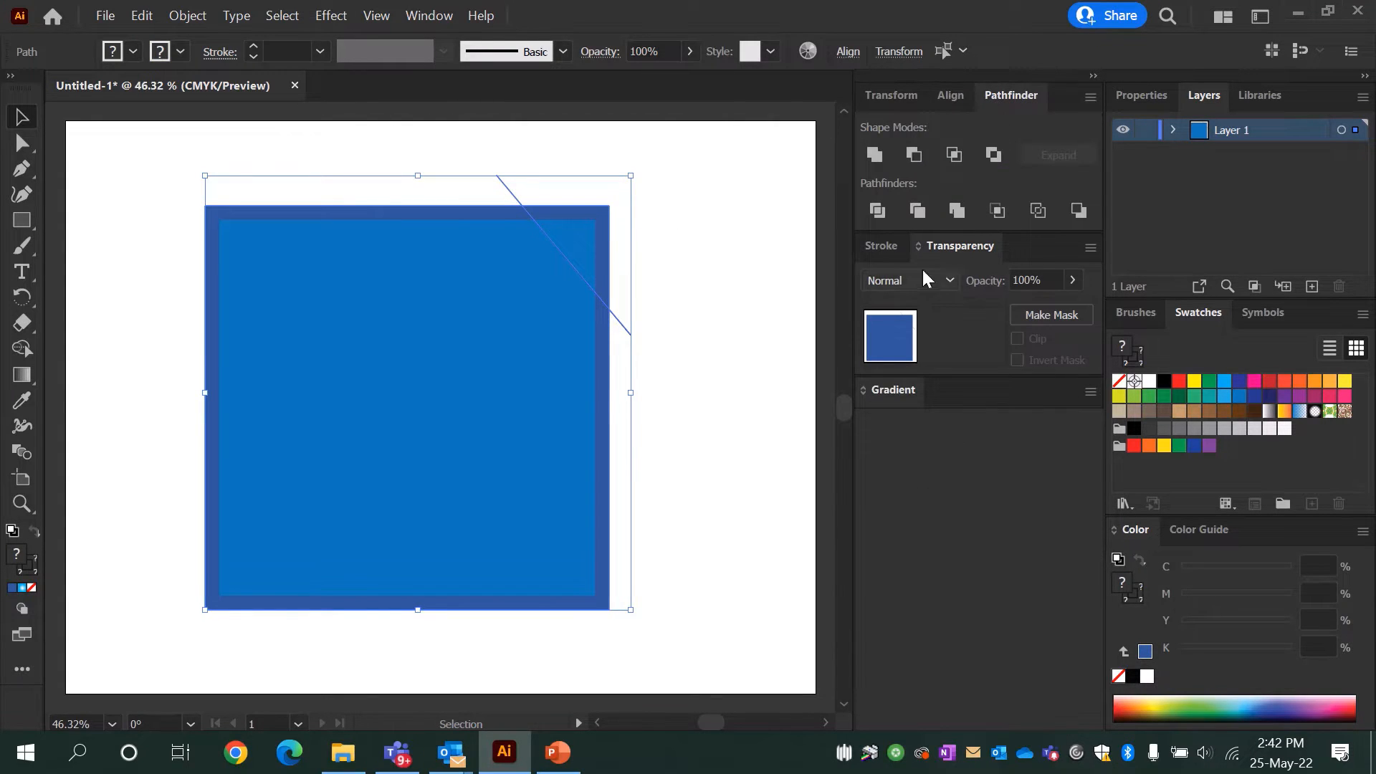
left_click(878, 212)
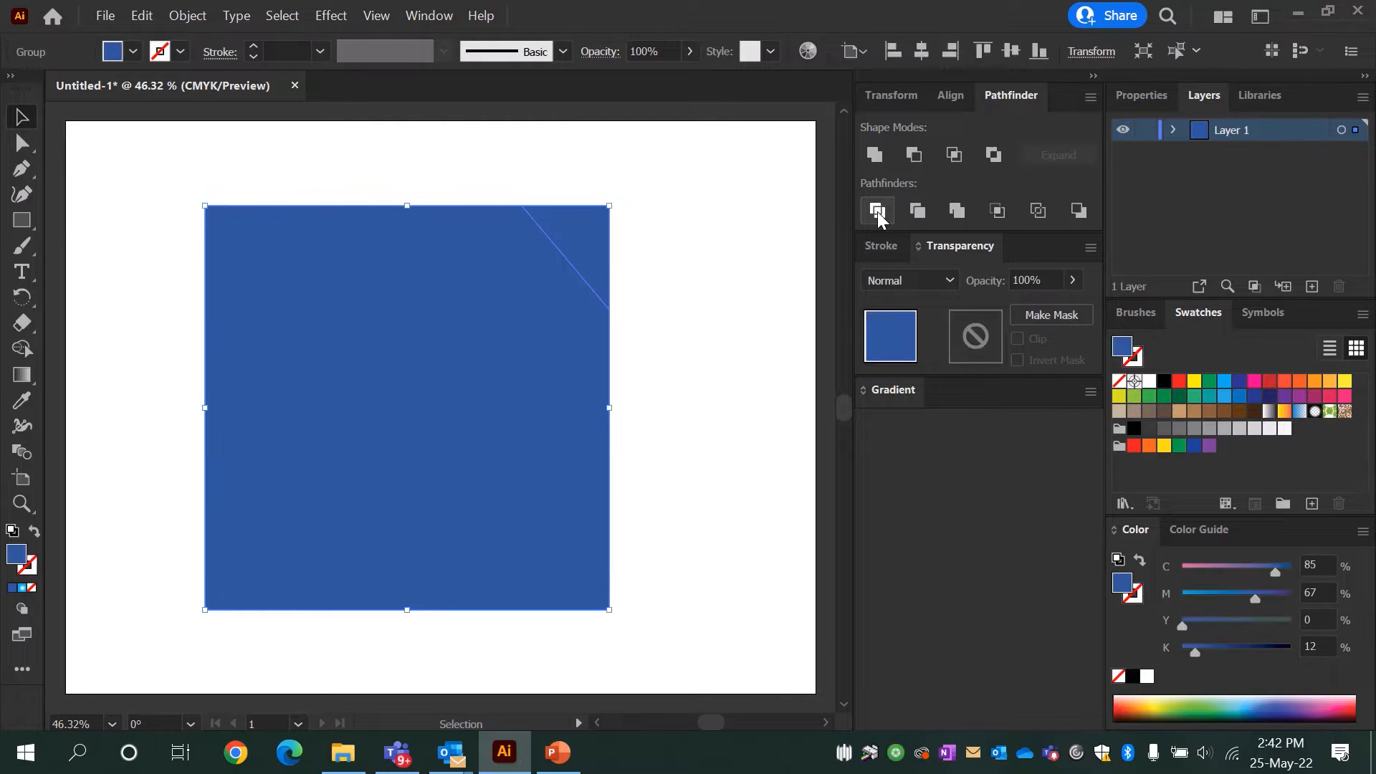
Ungroup the divided outer square so that its corner triangle can be selected separately
left_click(189, 16)
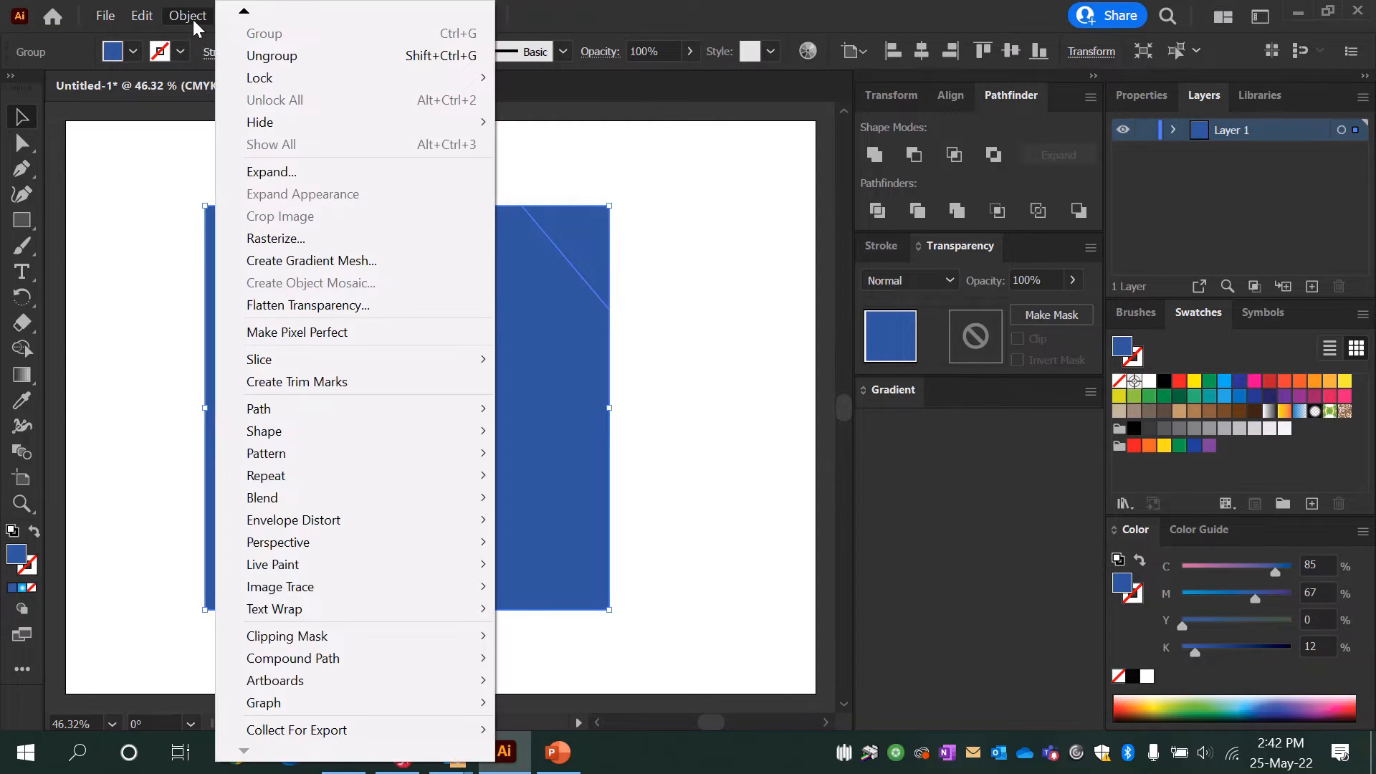
left_click(252, 62)
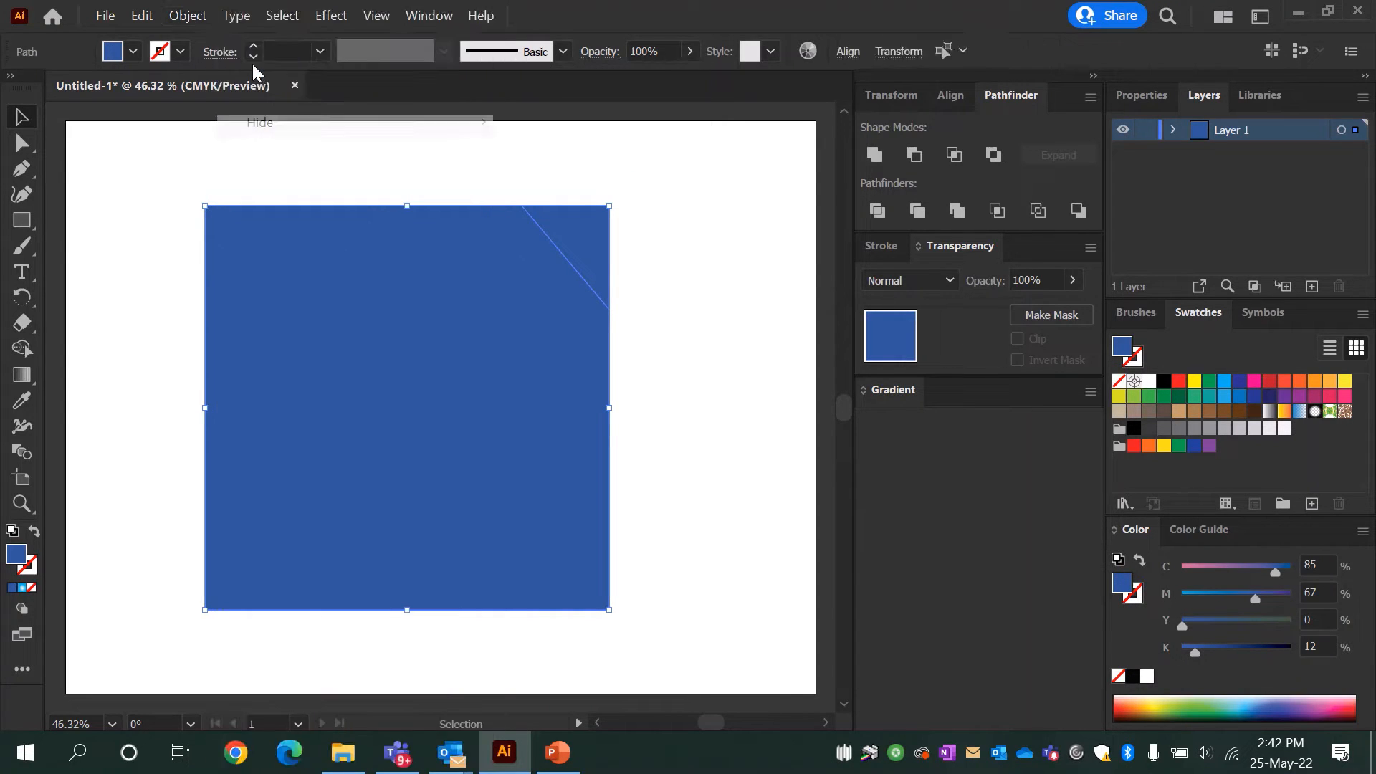
left_click(582, 173)
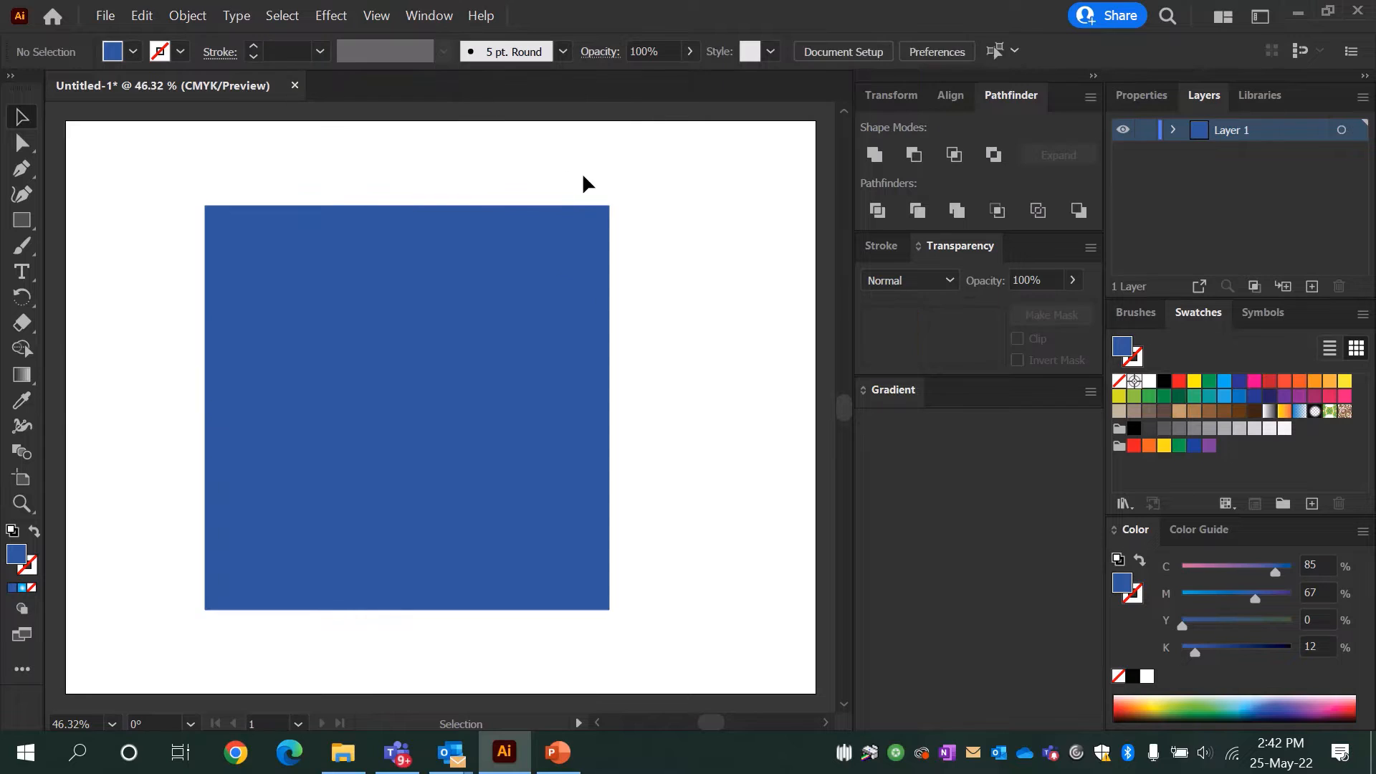
left_click(590, 232)
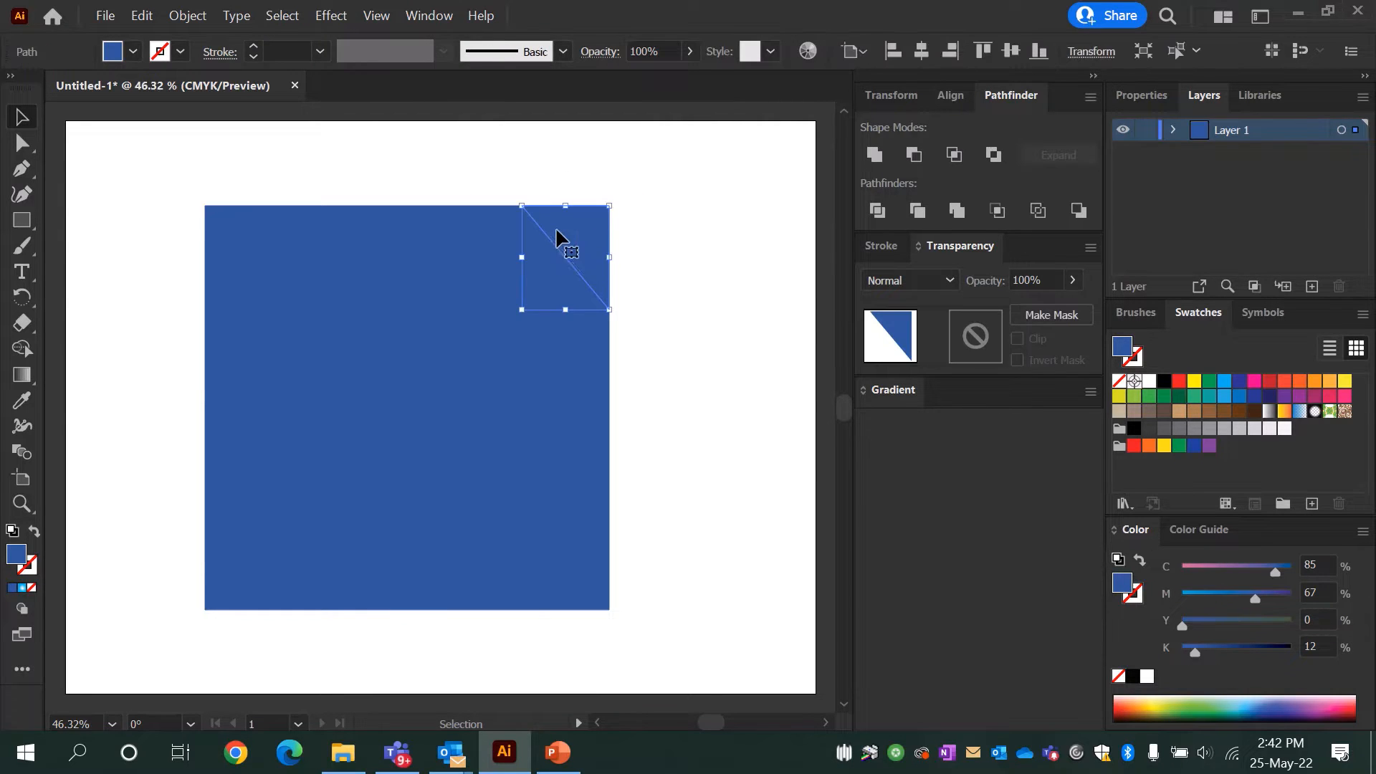
Send the large piece of the divided outer square to the back, behind the lighter blue inner square
left_click(485, 226)
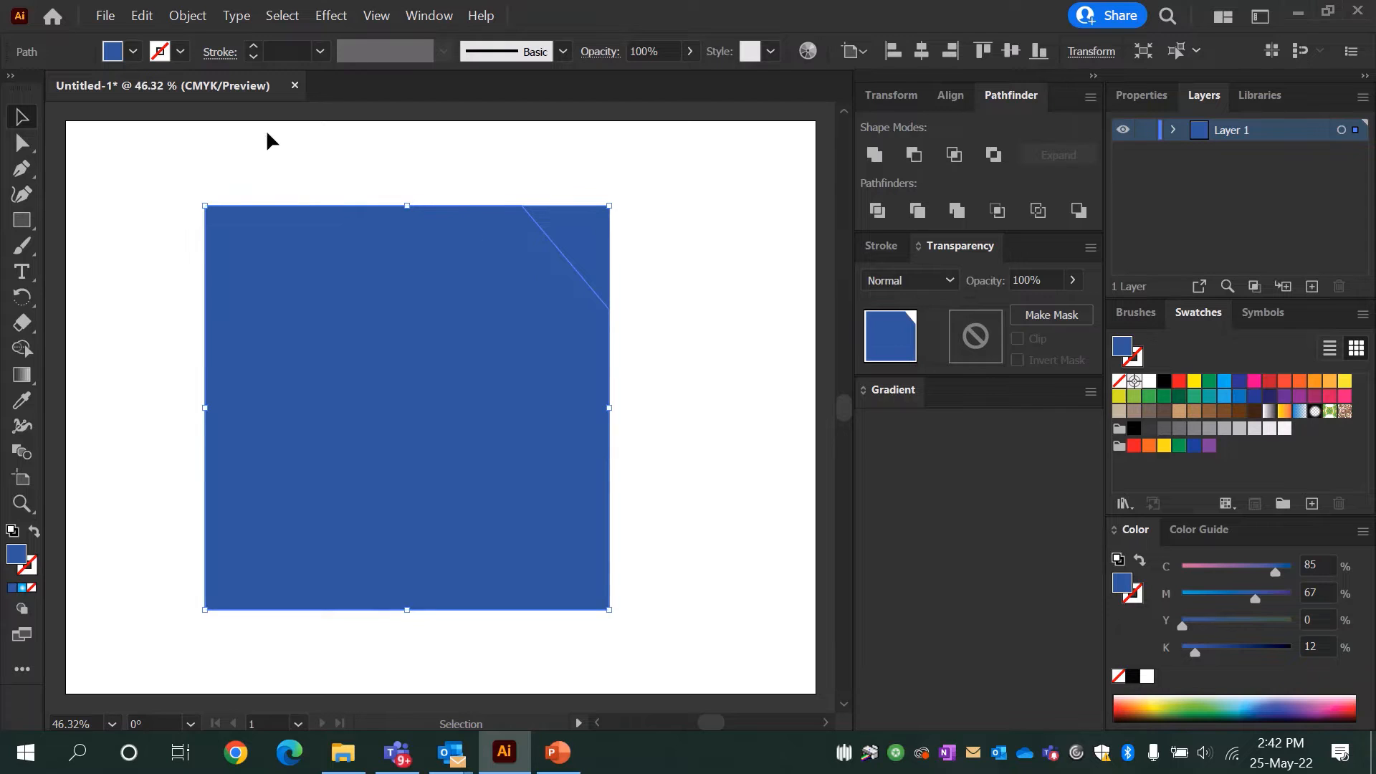
right_click(455, 227)
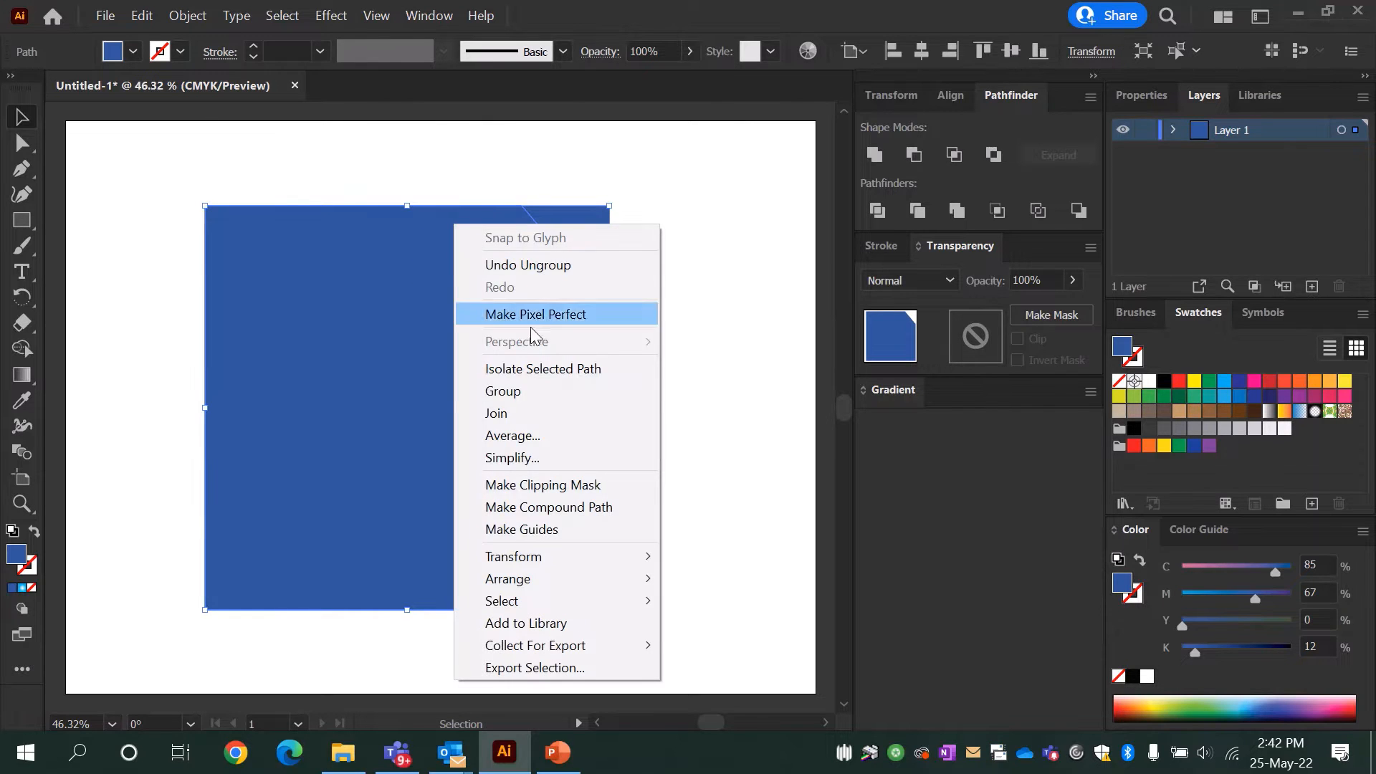
mouse_move(561, 580)
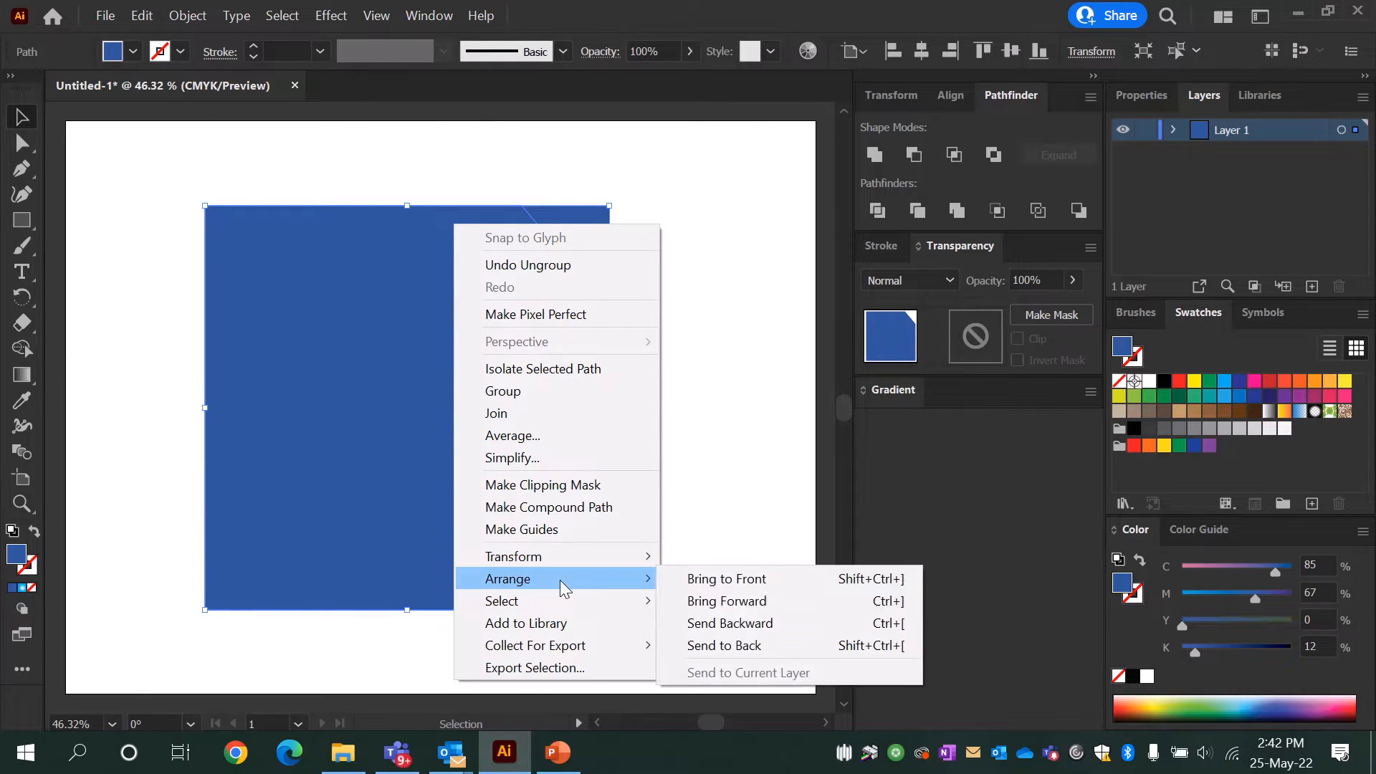
left_click(721, 645)
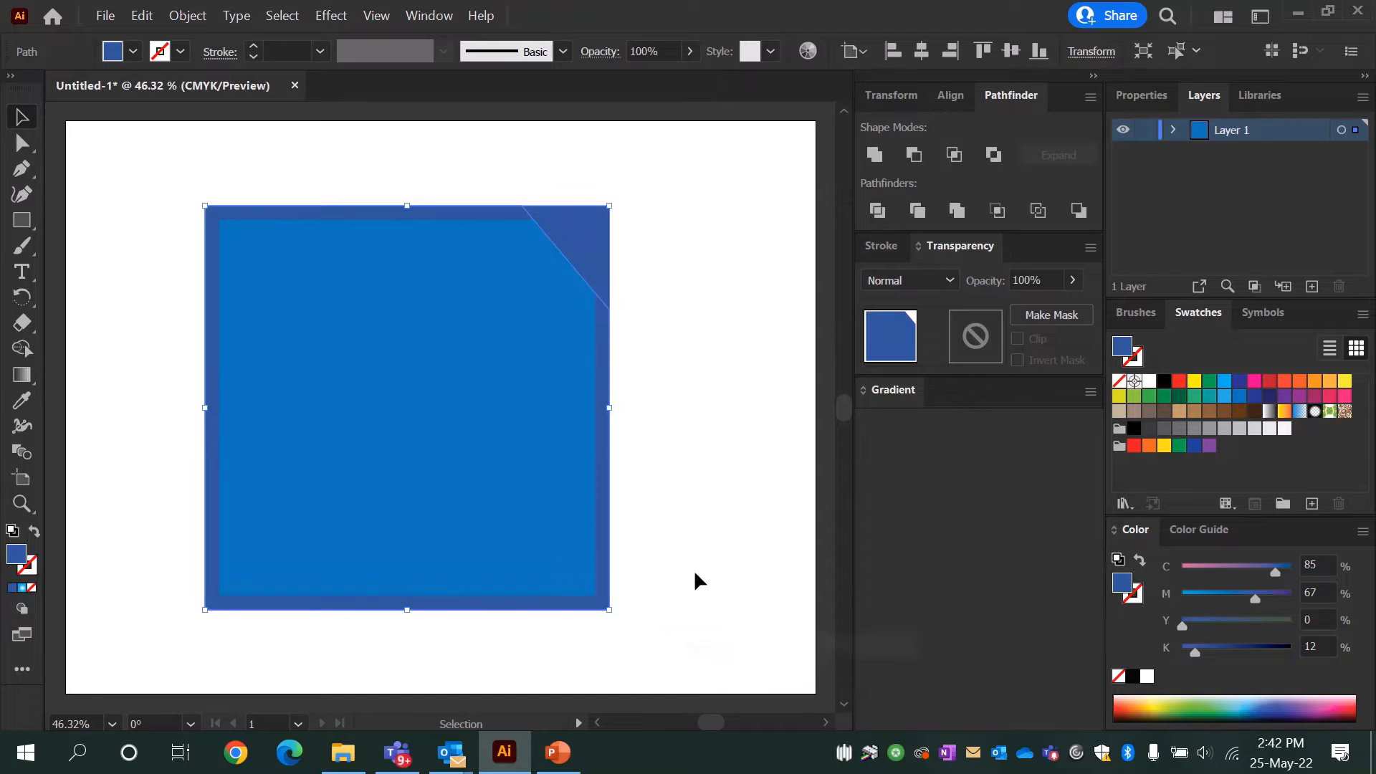
left_click(658, 375)
Reflect the outer square's corner triangle across a 310° axis to fold it inward
left_click(593, 238)
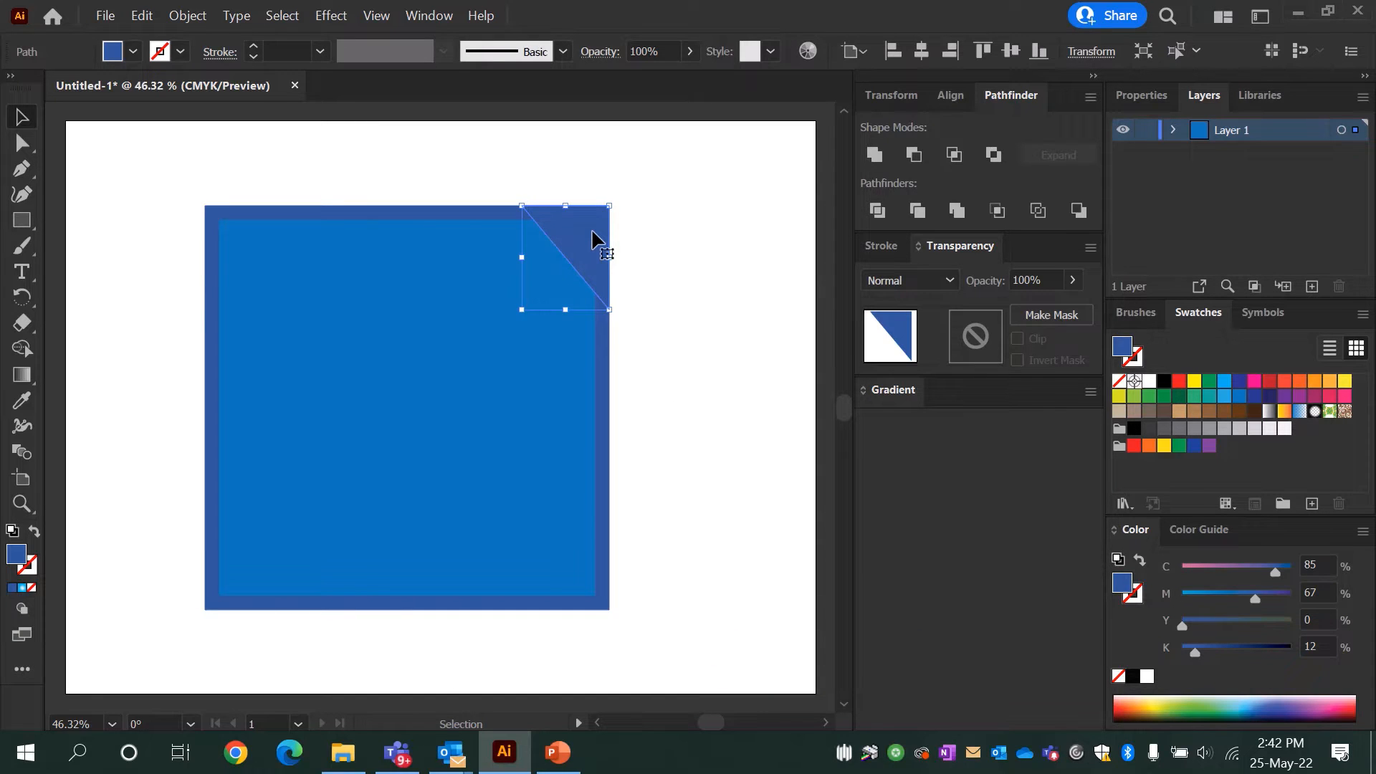
left_click(897, 95)
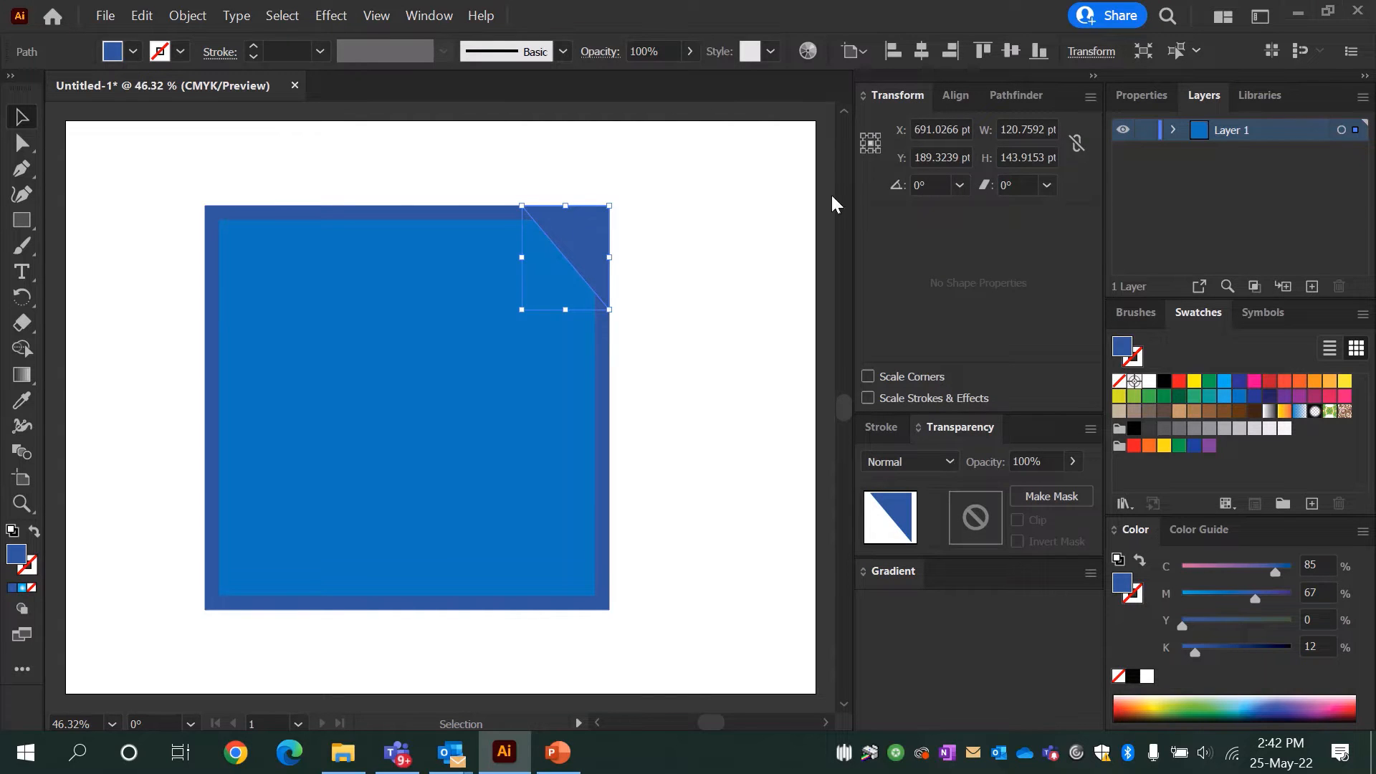
left_click(191, 21)
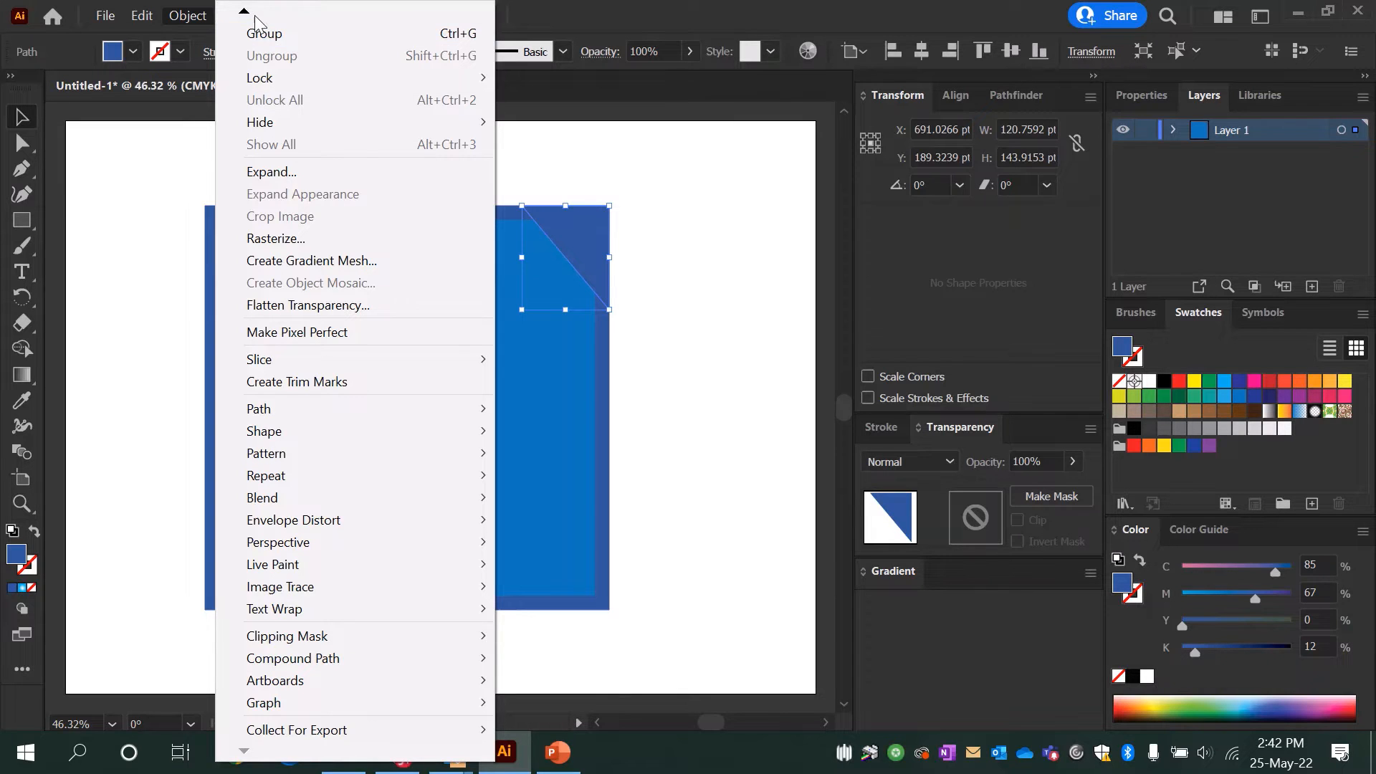
mouse_move(243, 12)
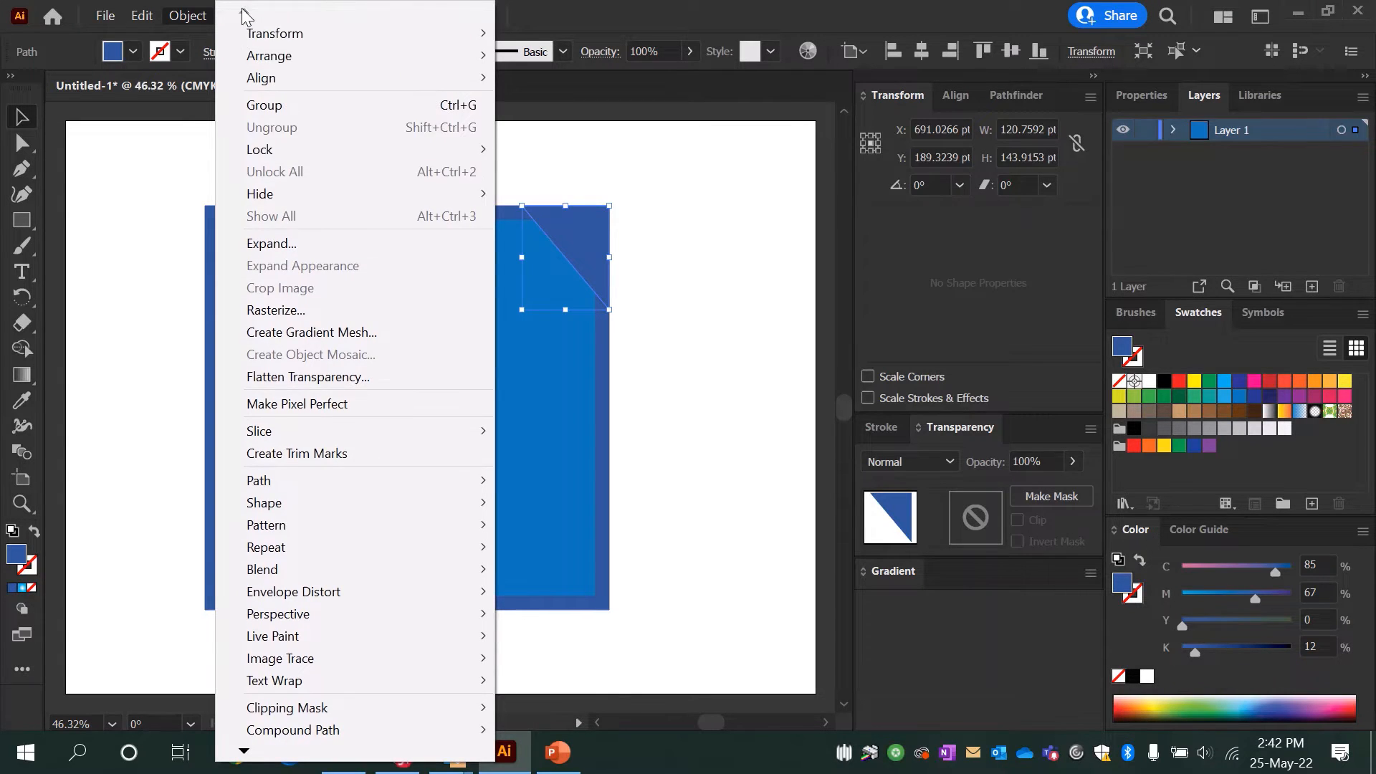
mouse_move(275, 35)
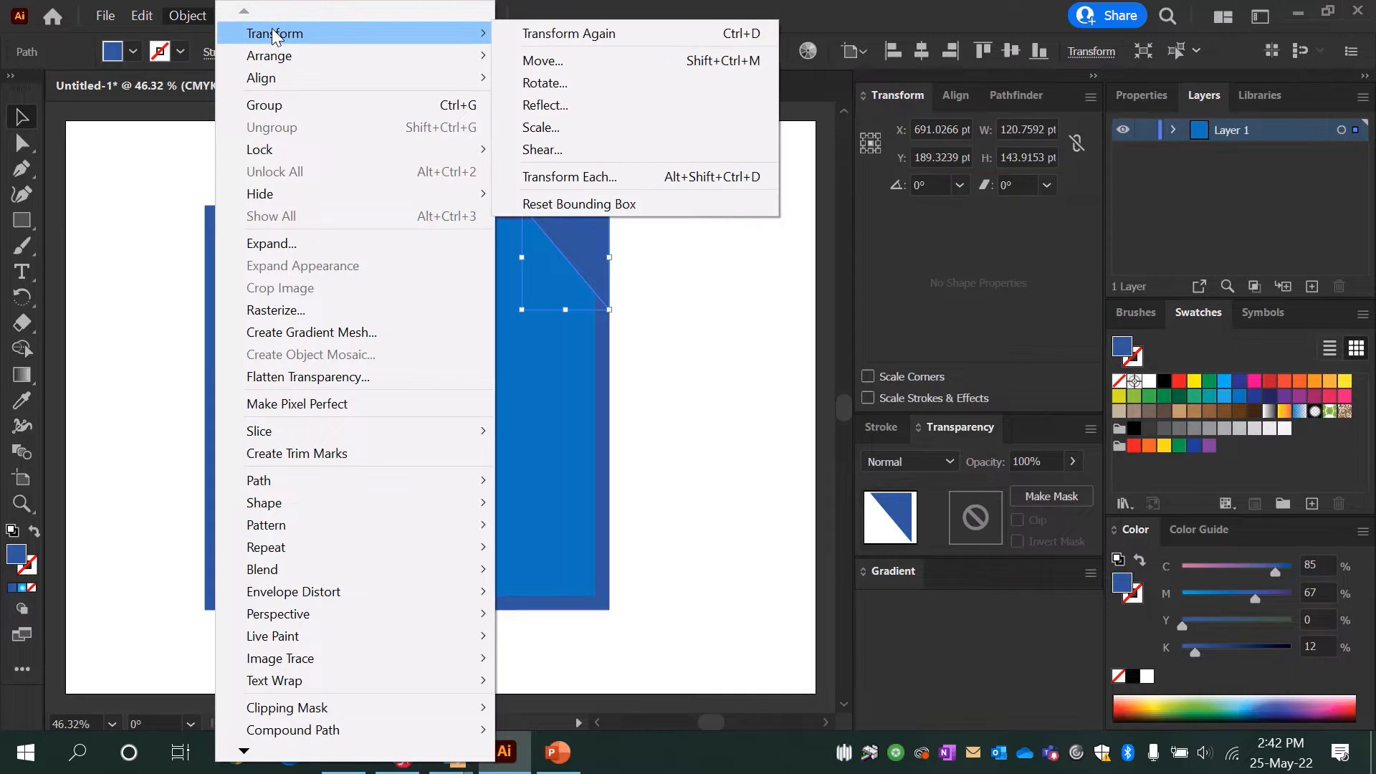
left_click(549, 106)
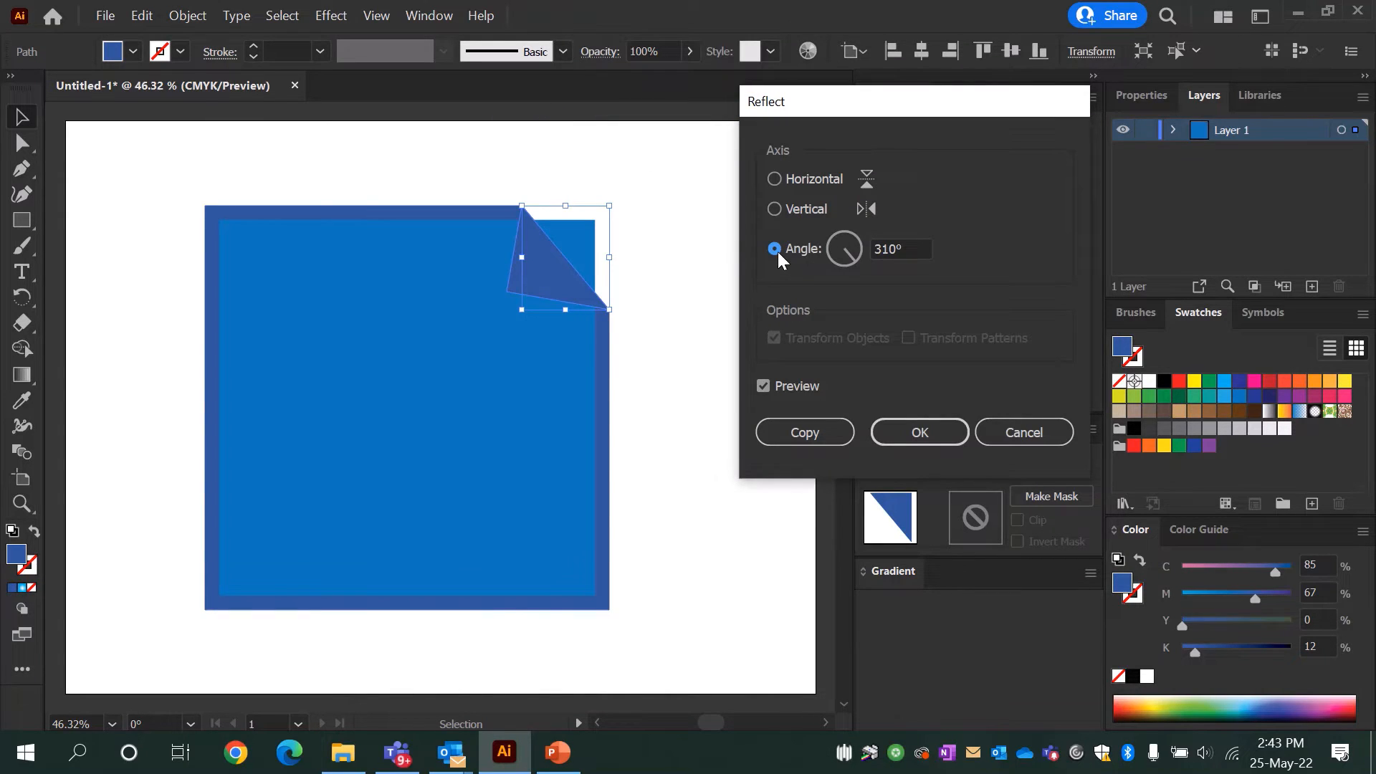
left_click(765, 387)
left_click(765, 387)
left_click(926, 434)
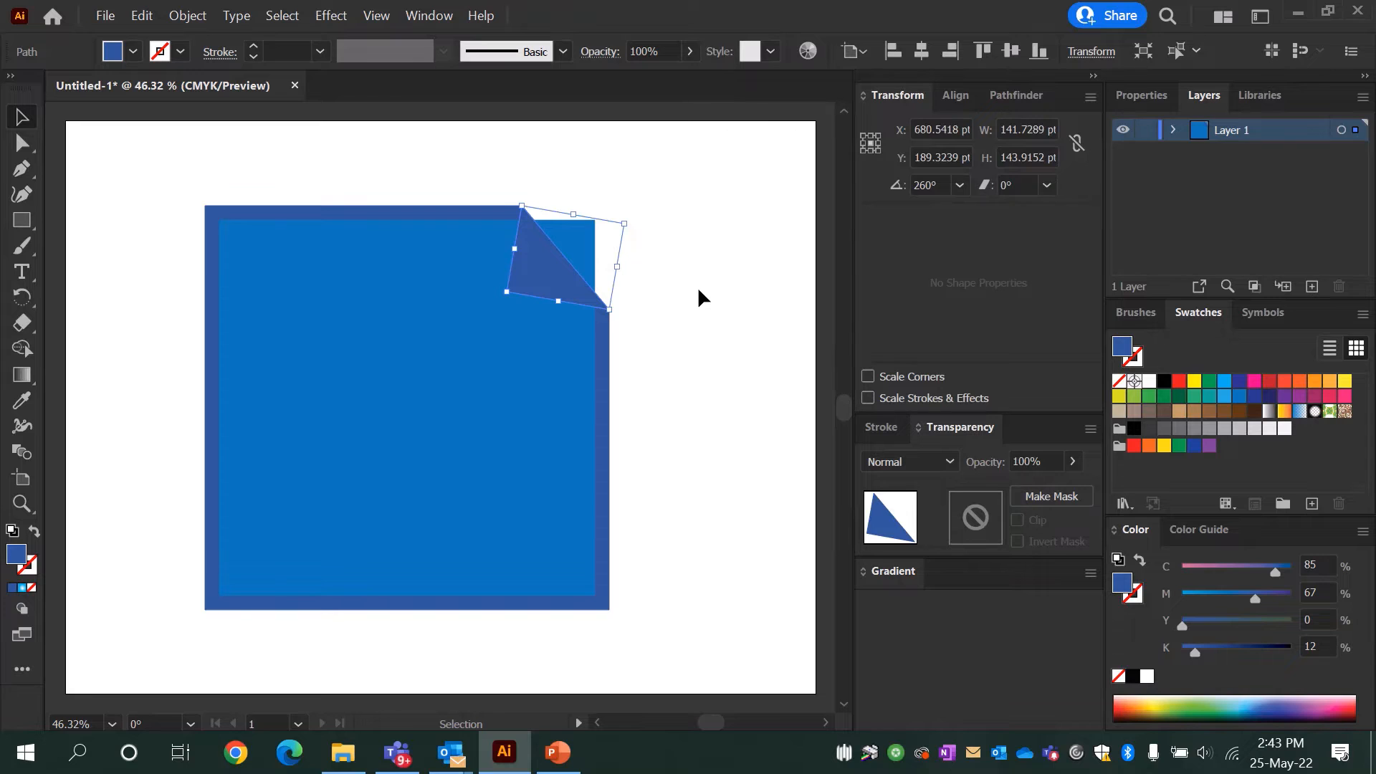
left_click(699, 286)
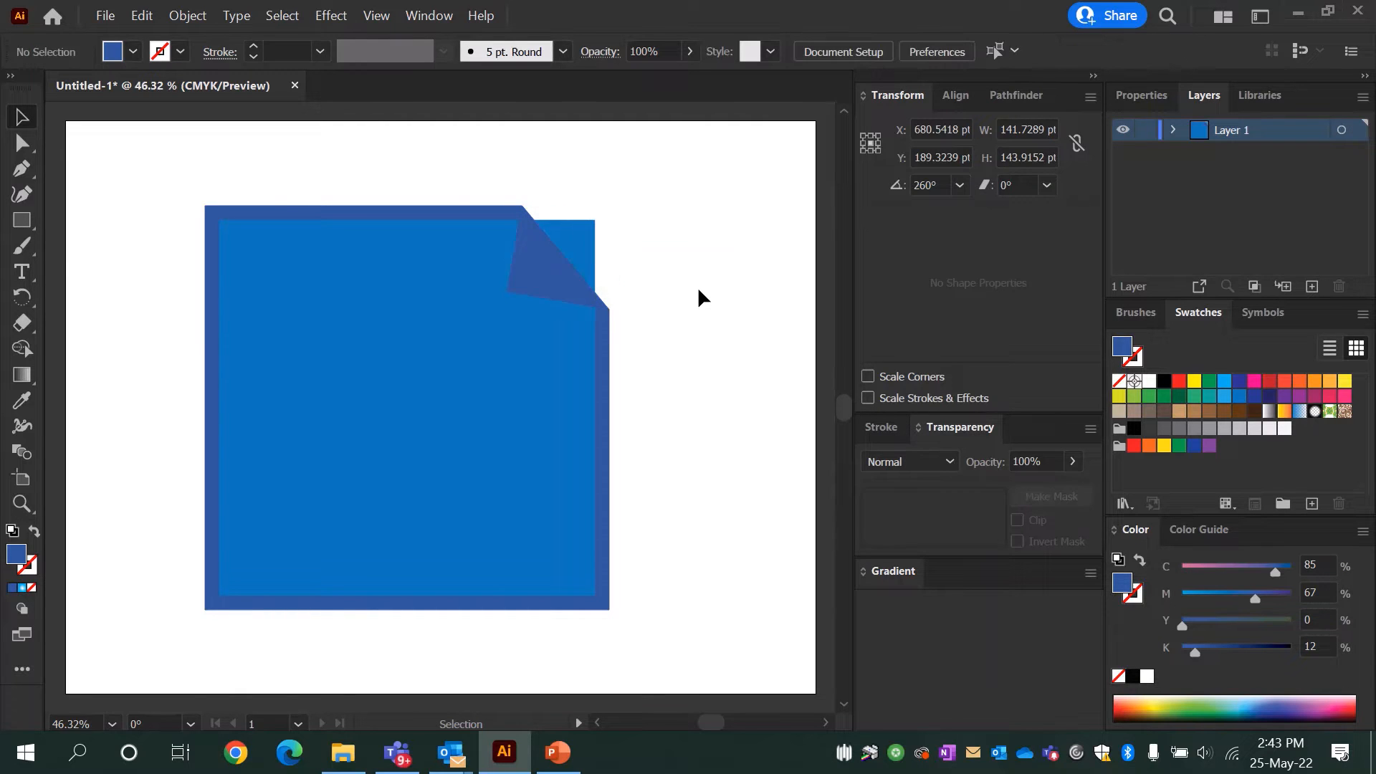
Remove the inner square's corner that sticks out beyond the fold with the Shape Builder tool
left_click(545, 297)
left_click(579, 253, "shift")
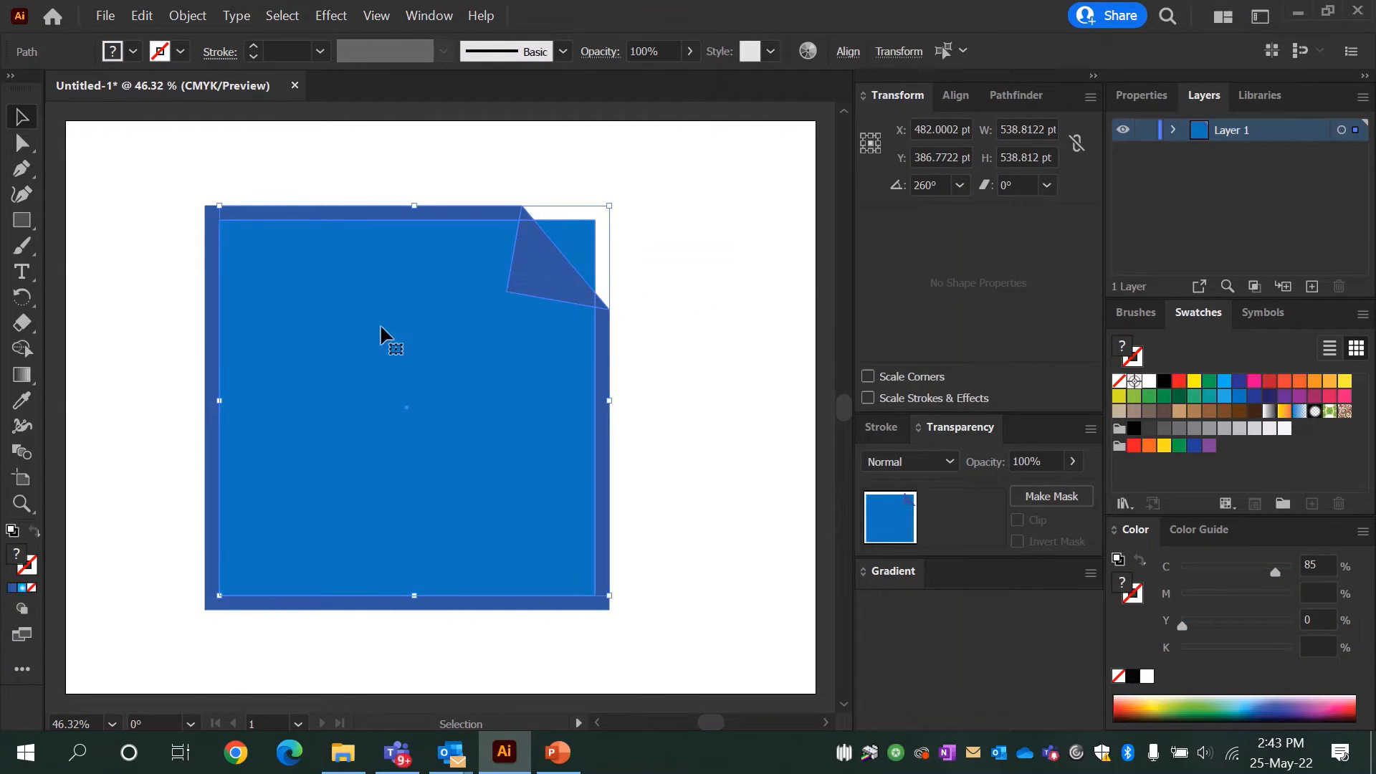
left_click(22, 348)
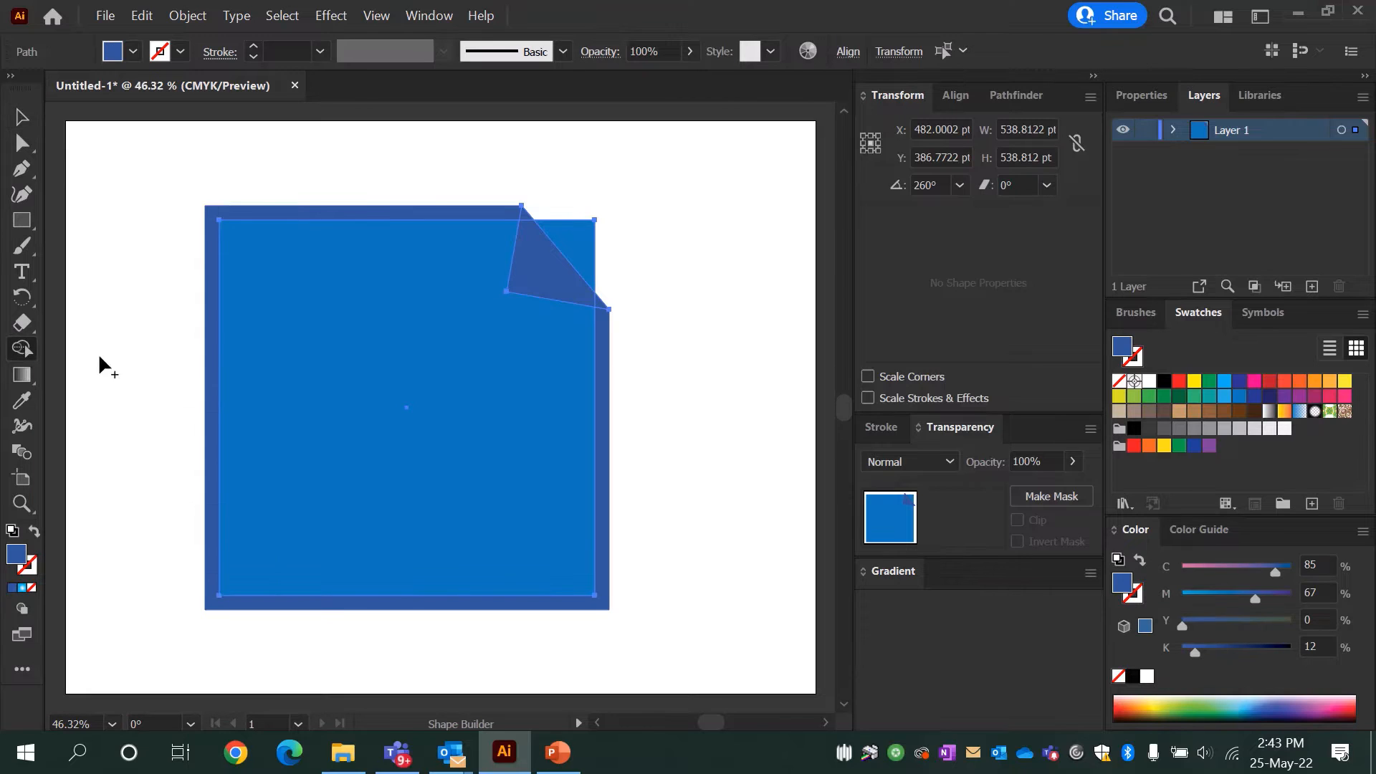
left_click(582, 251, "alt")
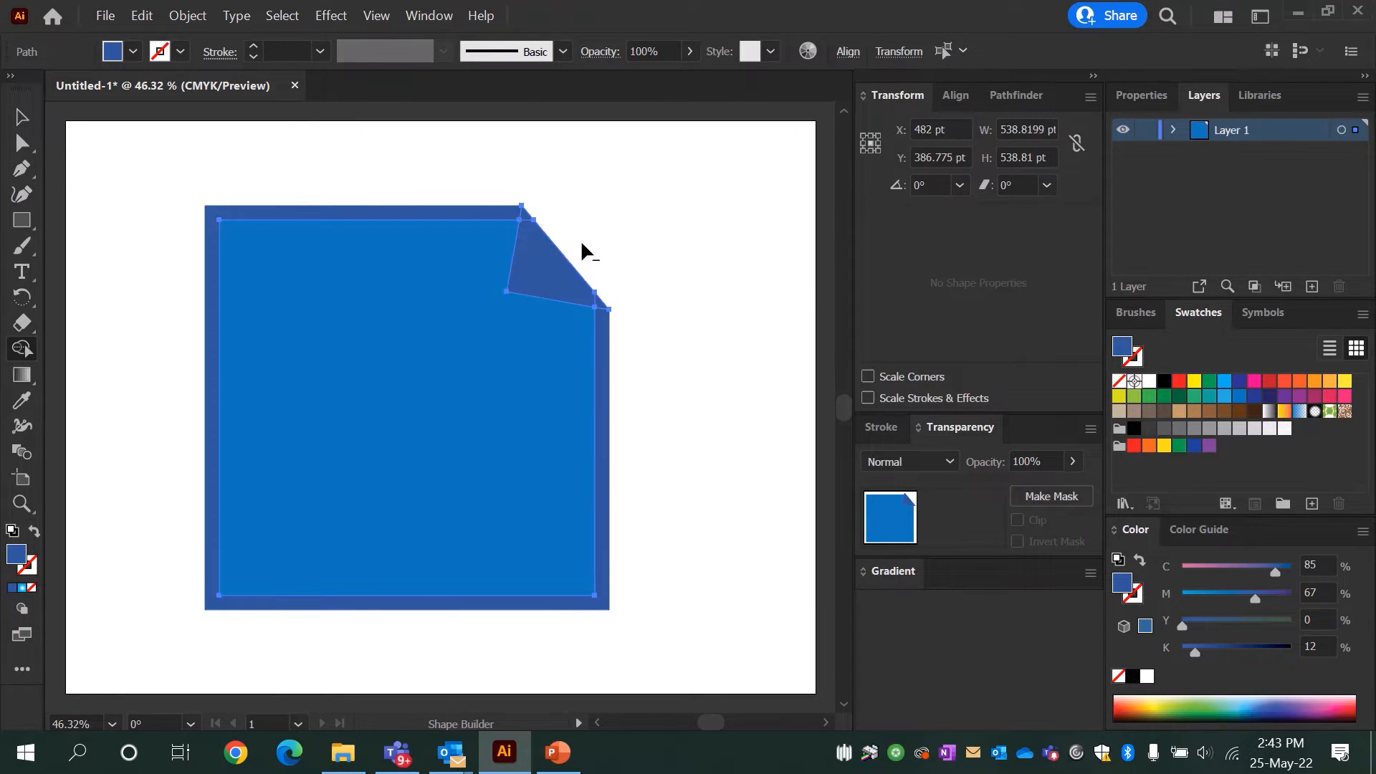
left_click(29, 118)
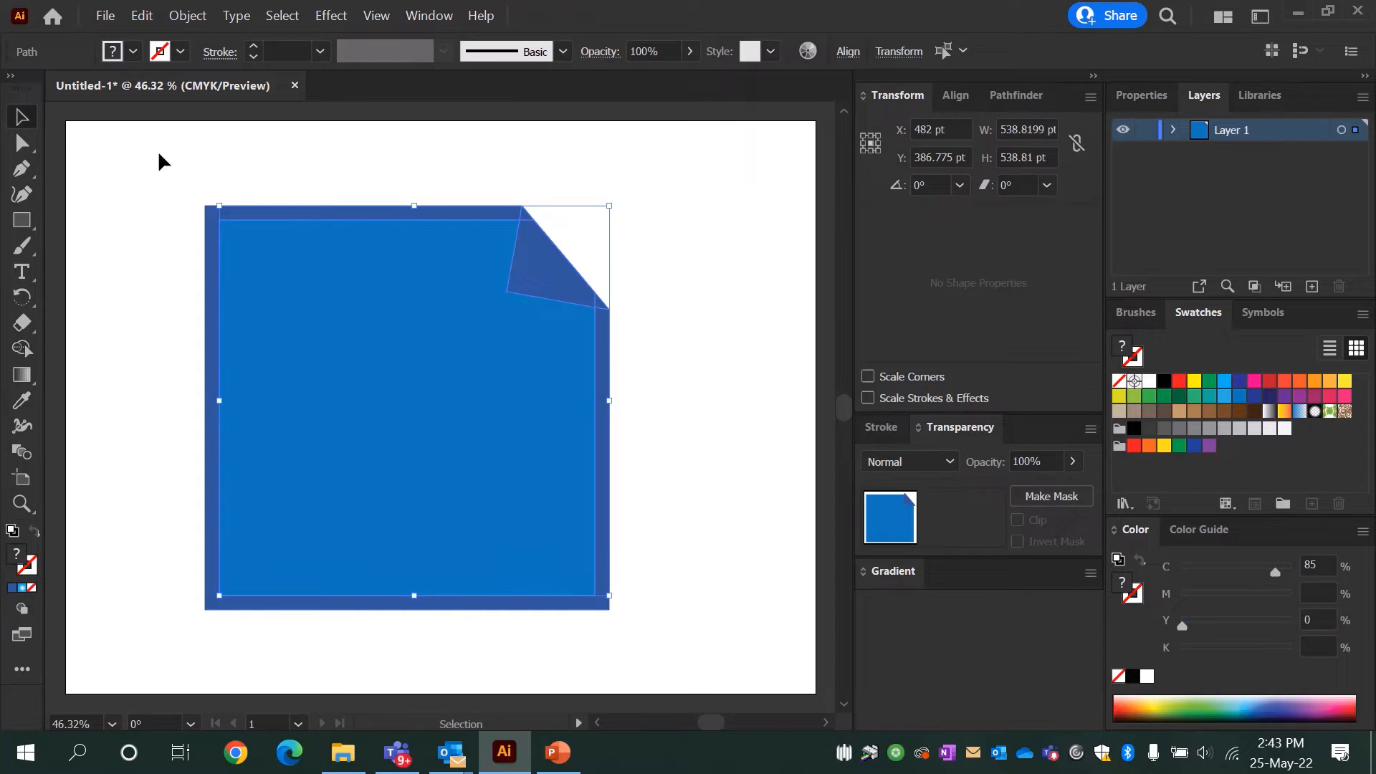
left_click(286, 167)
Apply a Multiply drop shadow with 60% opacity, 0 pt X offset, 3 pt Y offset and 3 pt blur to the folded triangle
left_click(549, 271)
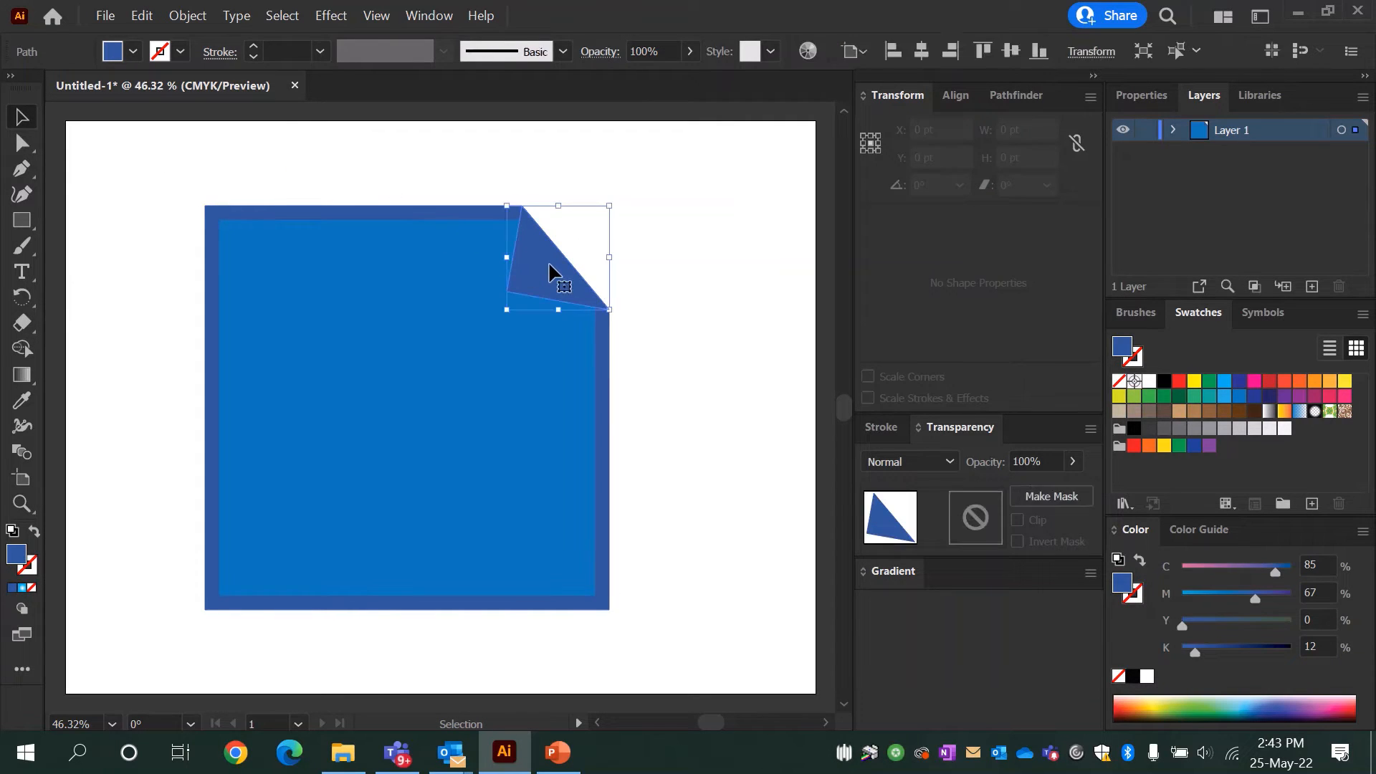
left_click(330, 16)
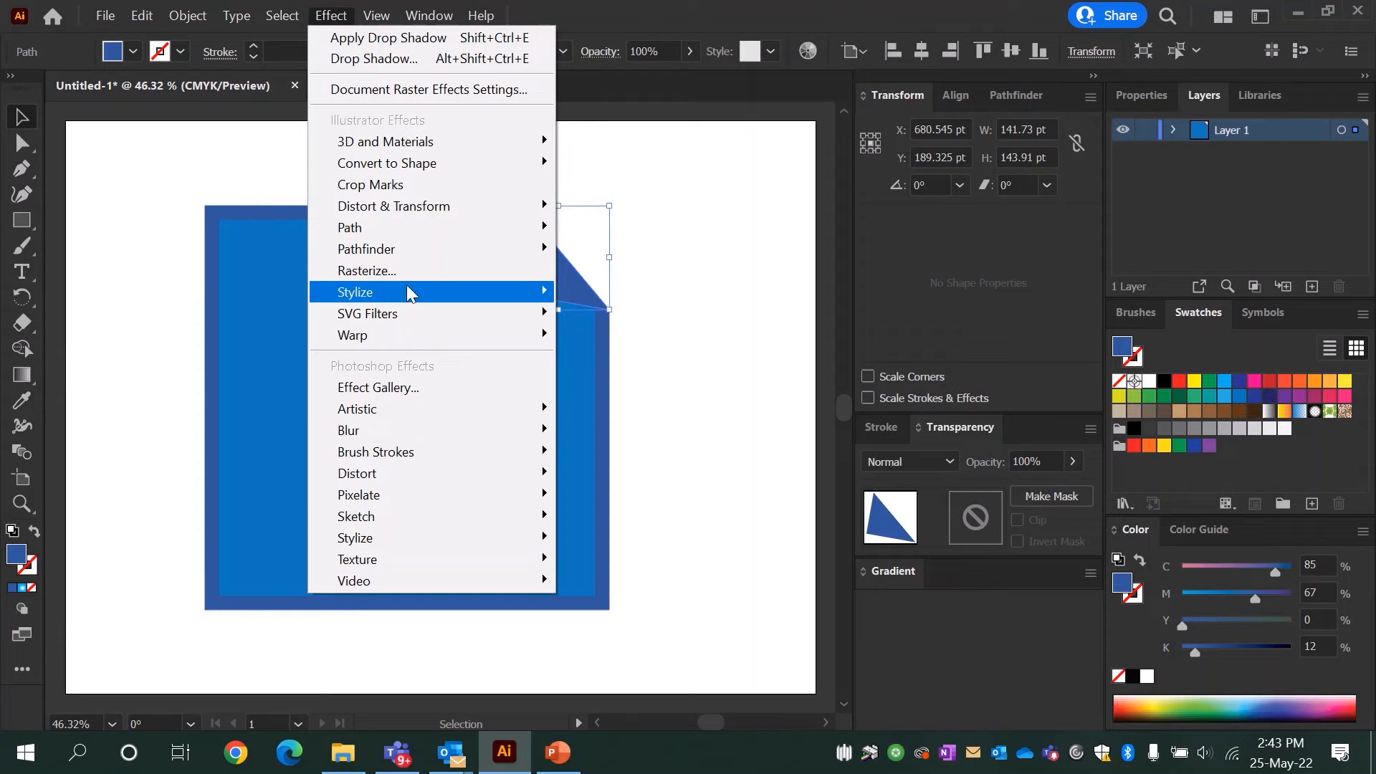
mouse_move(407, 286)
left_click(585, 295)
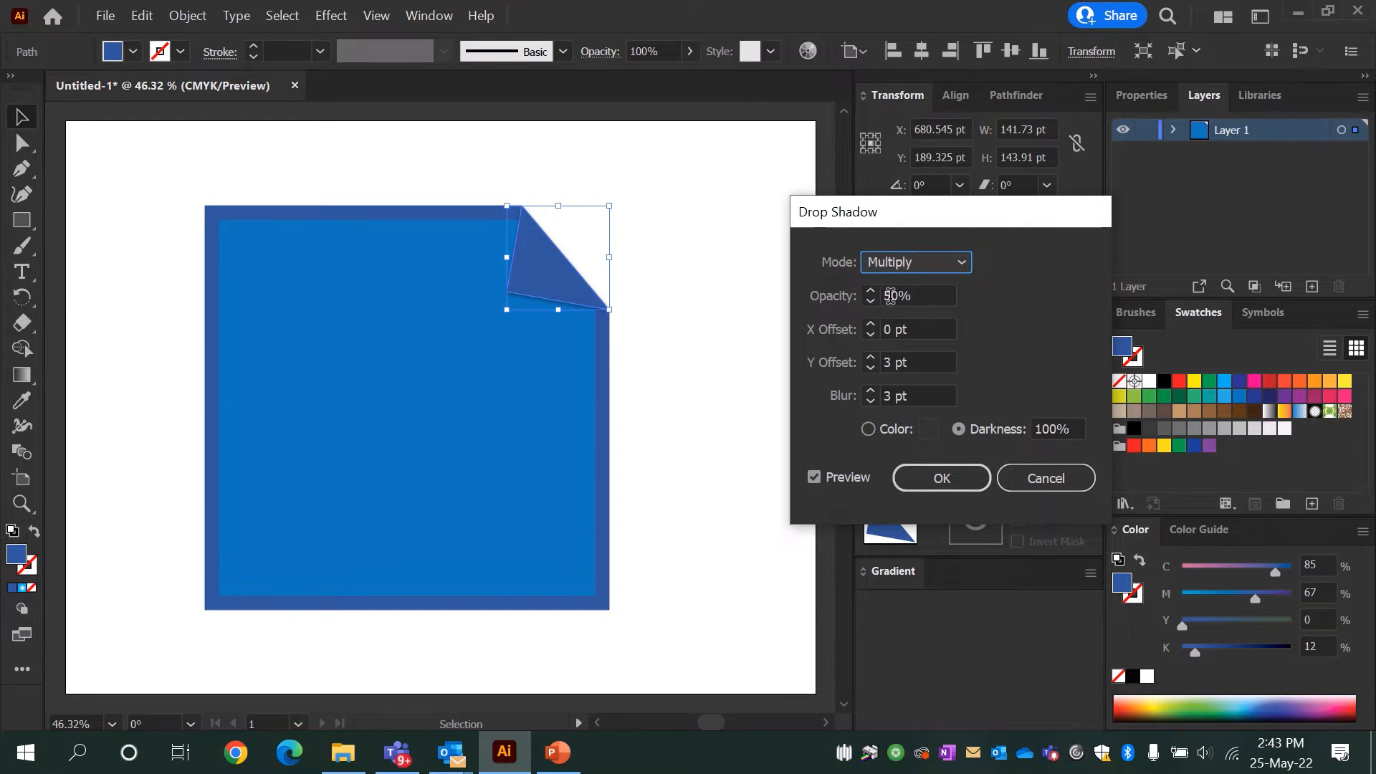
left_click_drag(890, 295, 869, 310)
type("6")
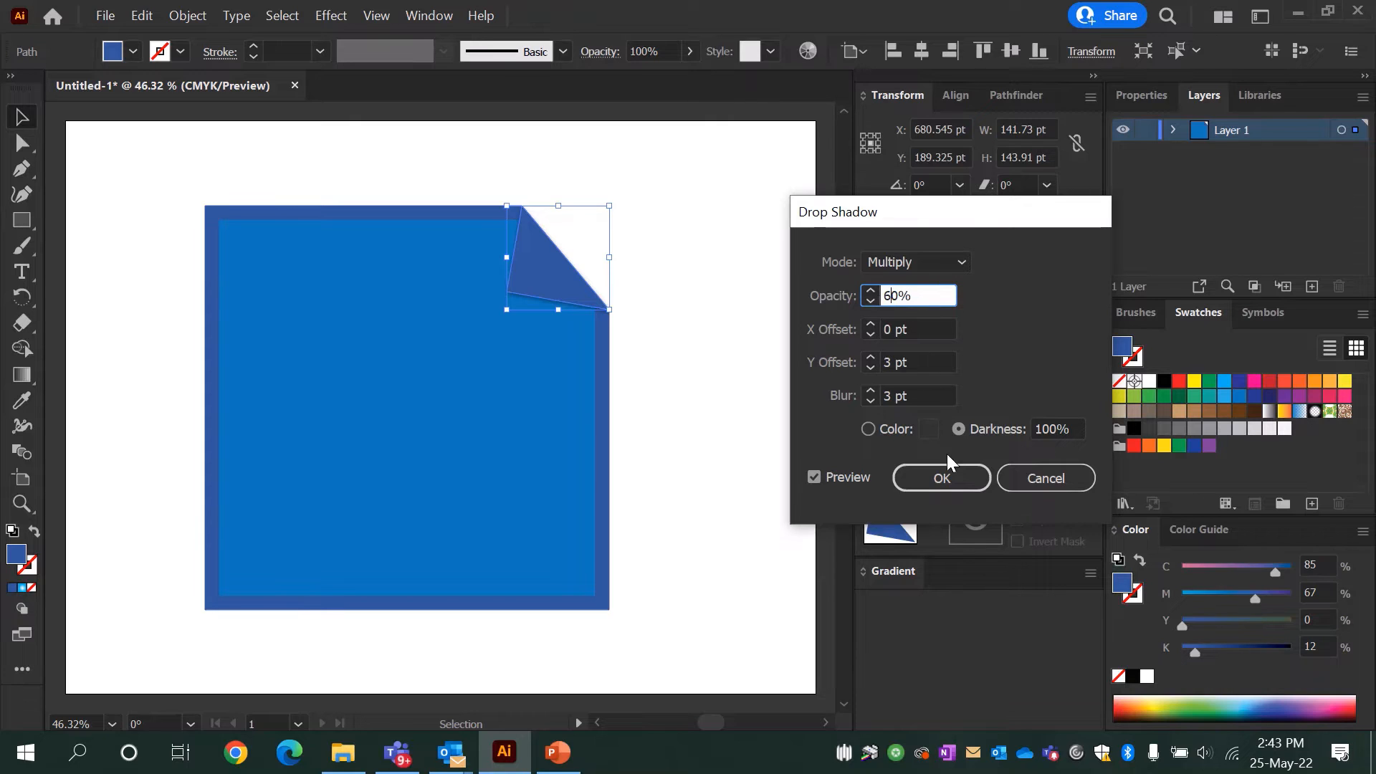
left_click(951, 479)
left_click(733, 373)
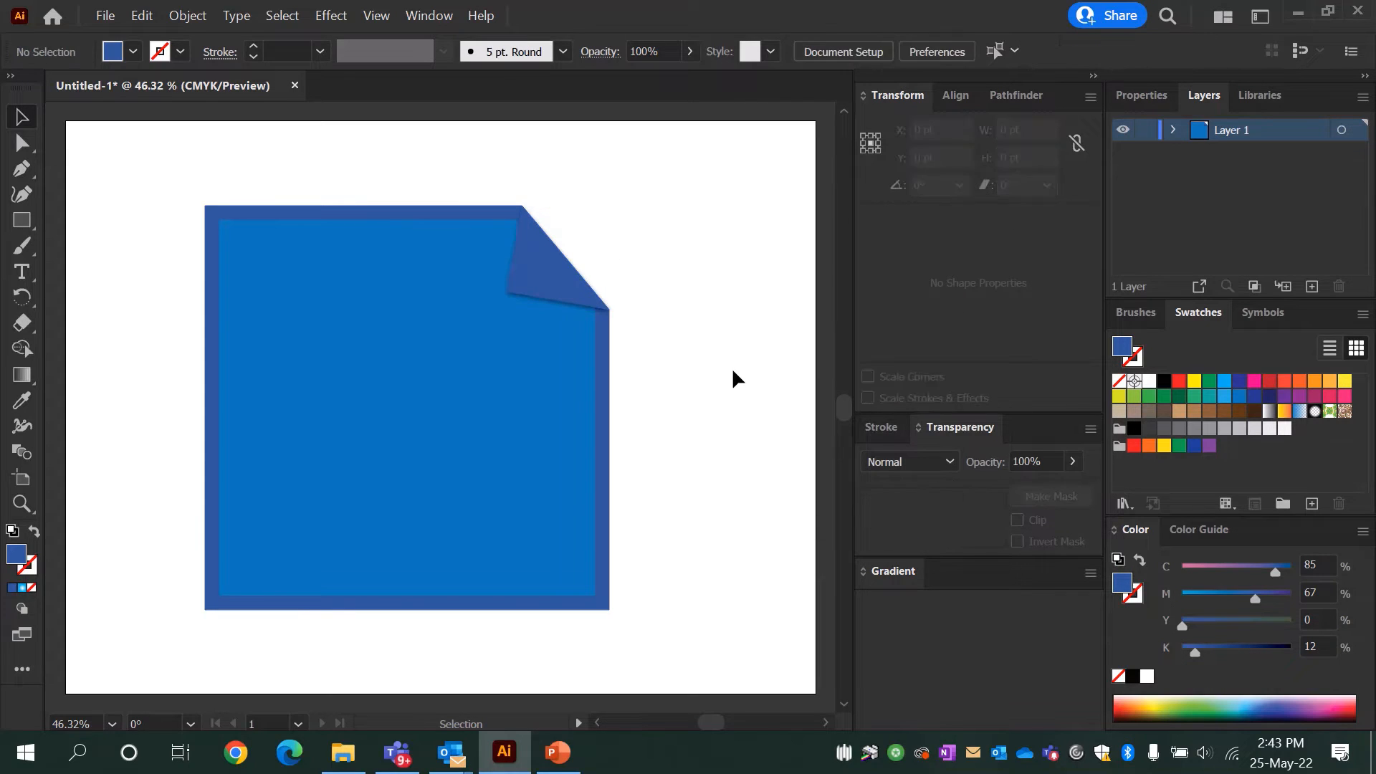
Add the letter G as text on the inner square
key("t")
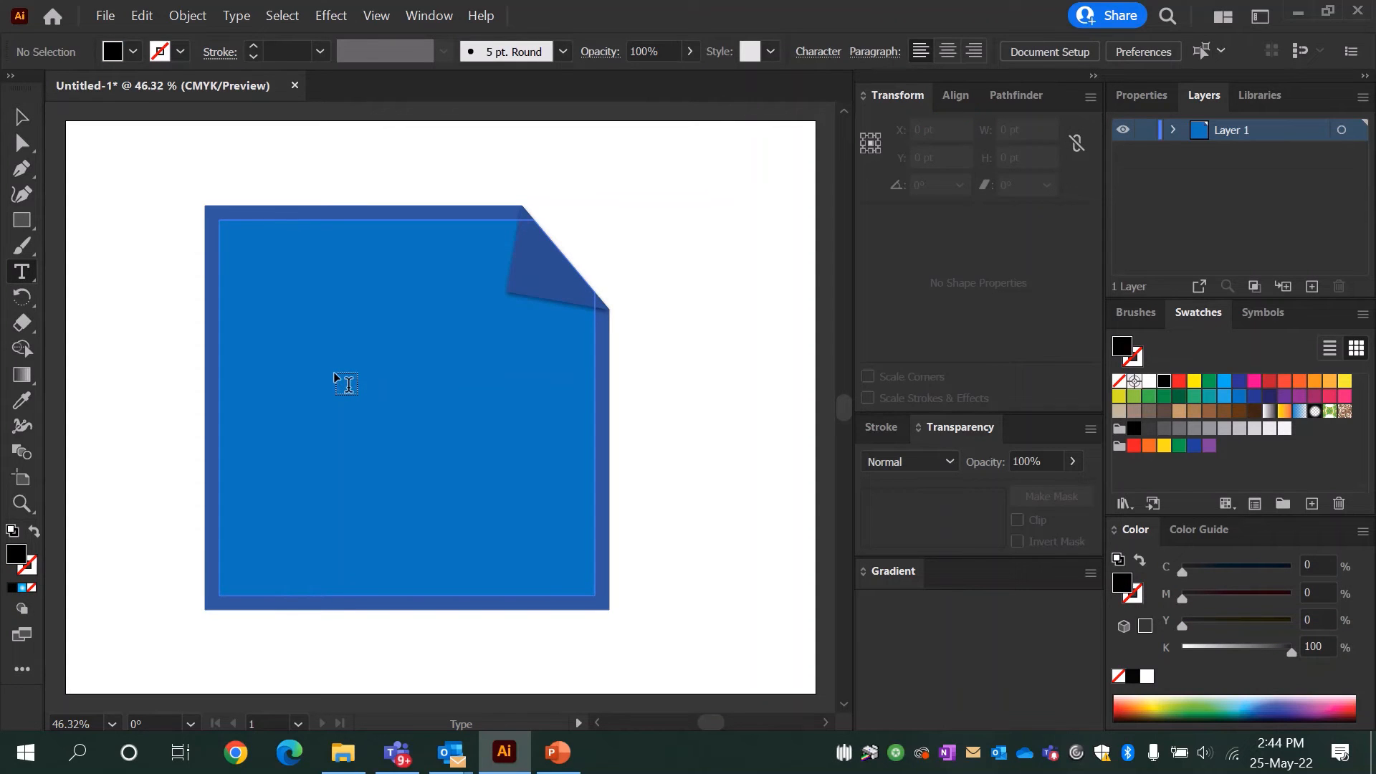
left_click(335, 373)
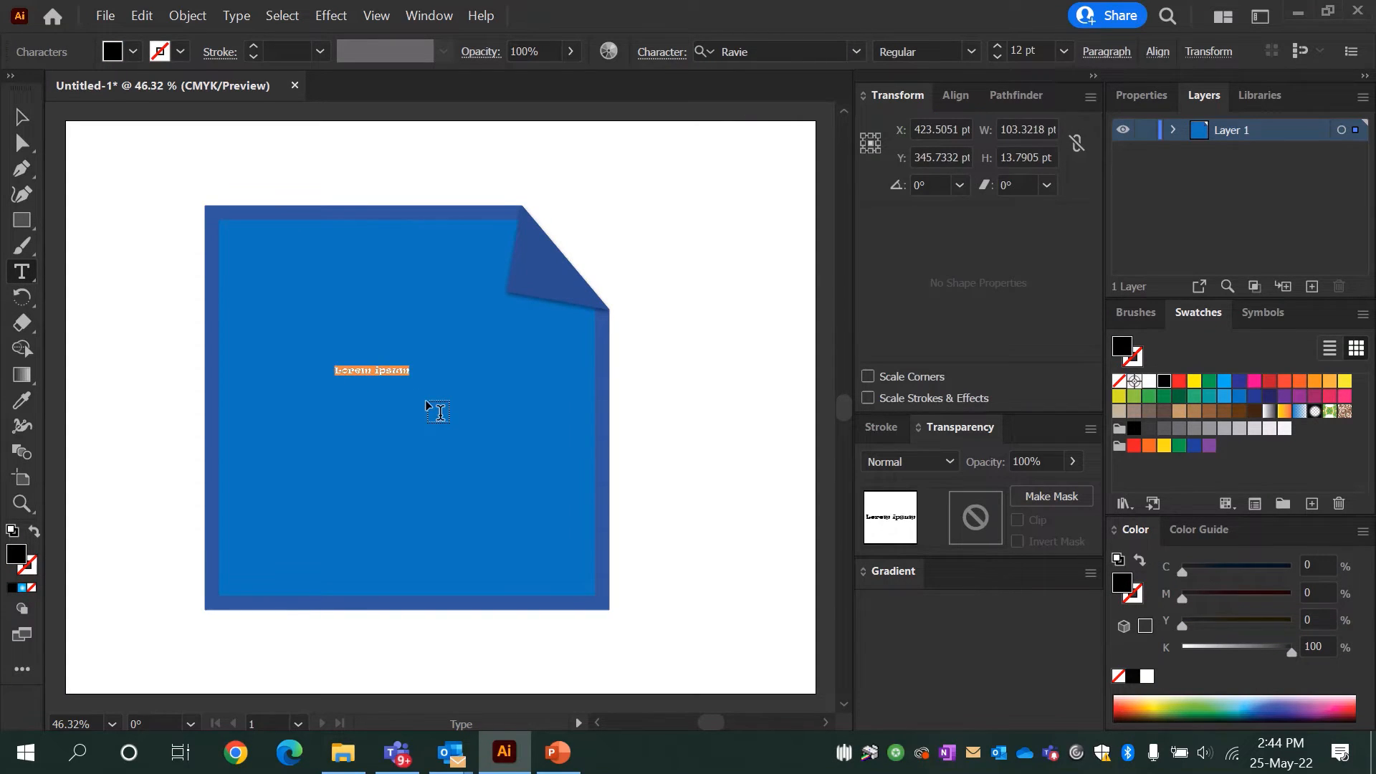
type("G")
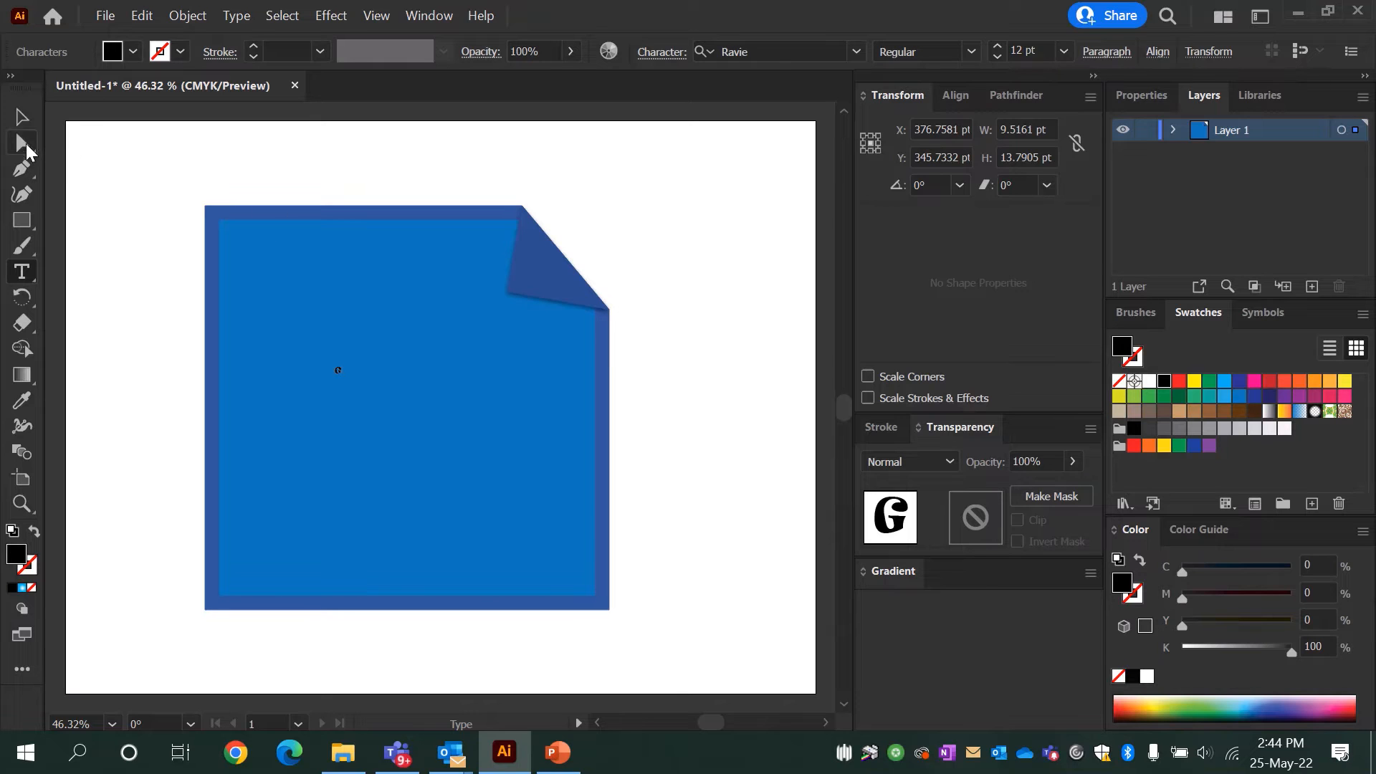
left_click(23, 118)
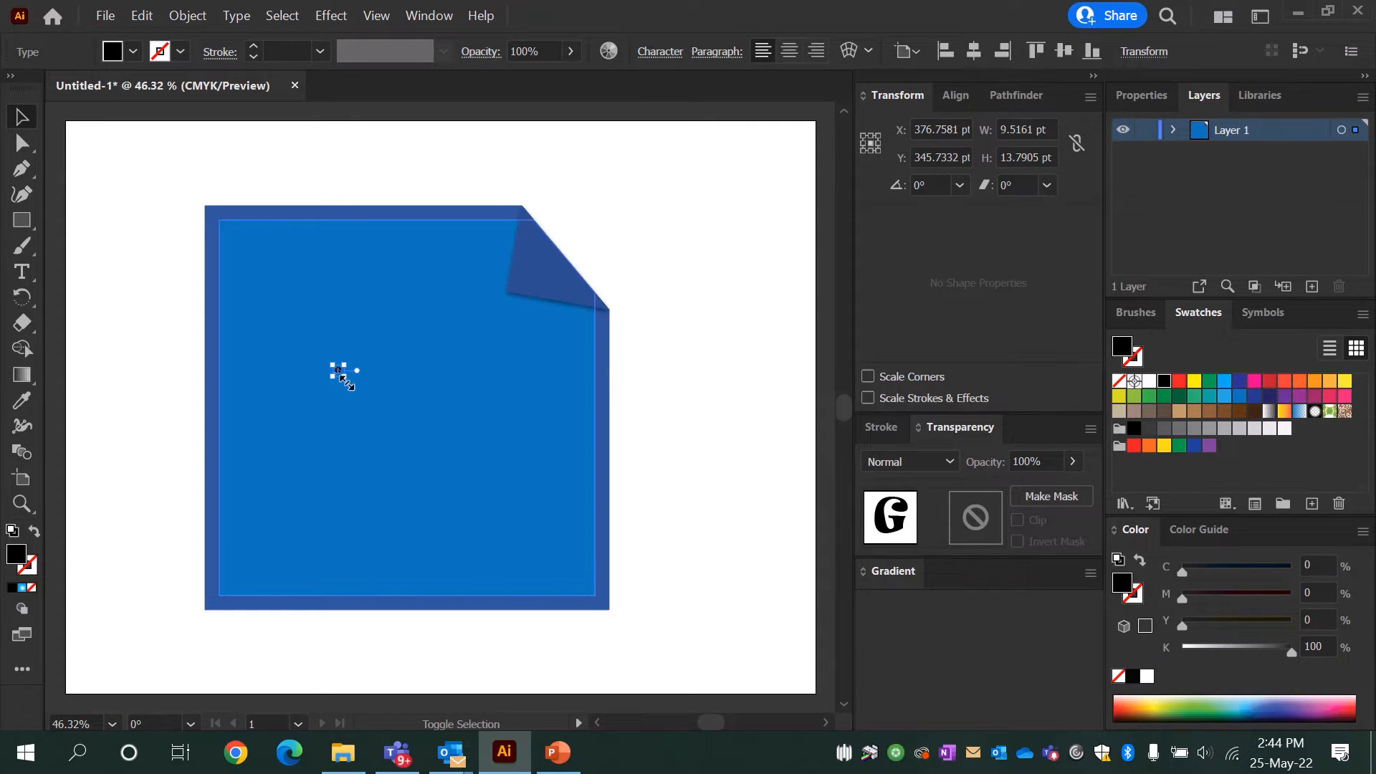
Enlarge the letter G to about 277 × 401 pt and move it towards the middle of the square
left_click_drag(343, 375, 420, 489)
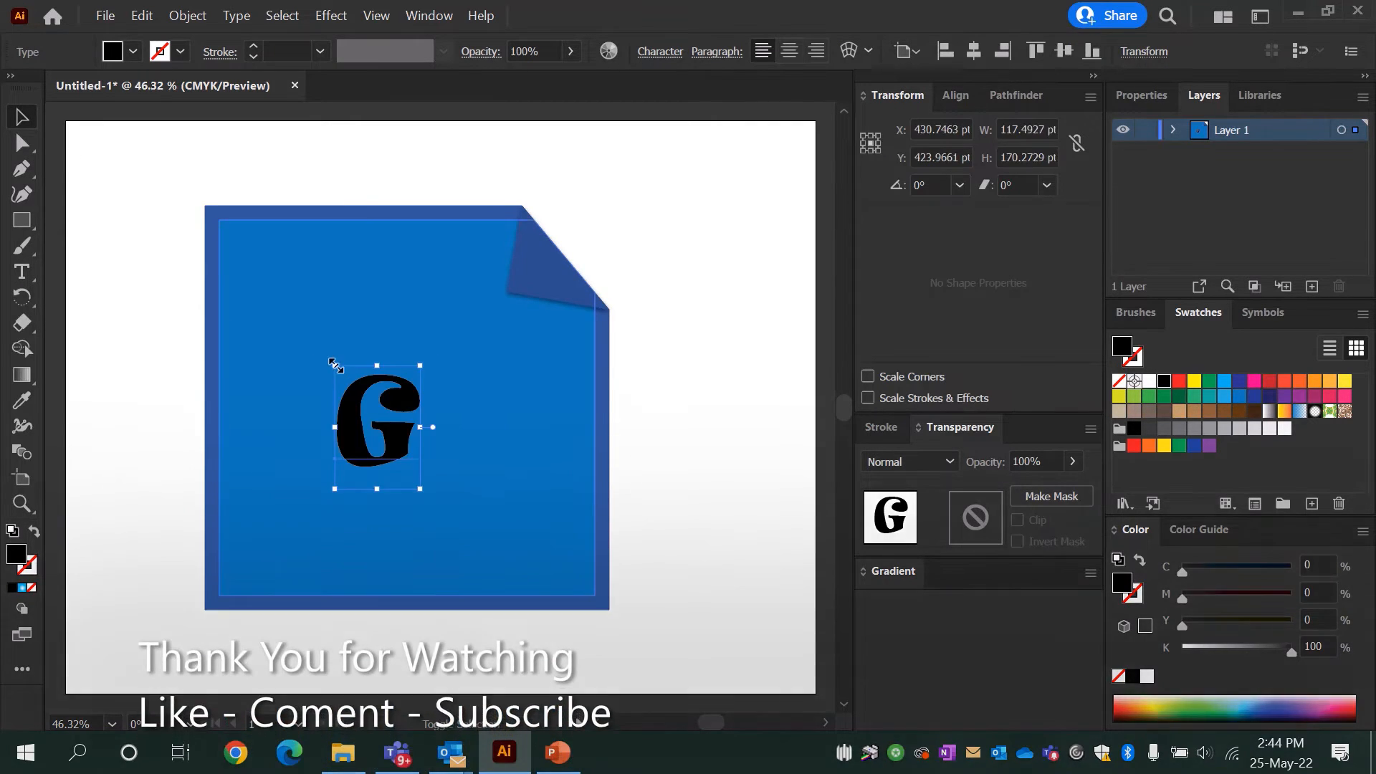
left_click_drag(335, 368, 273, 280)
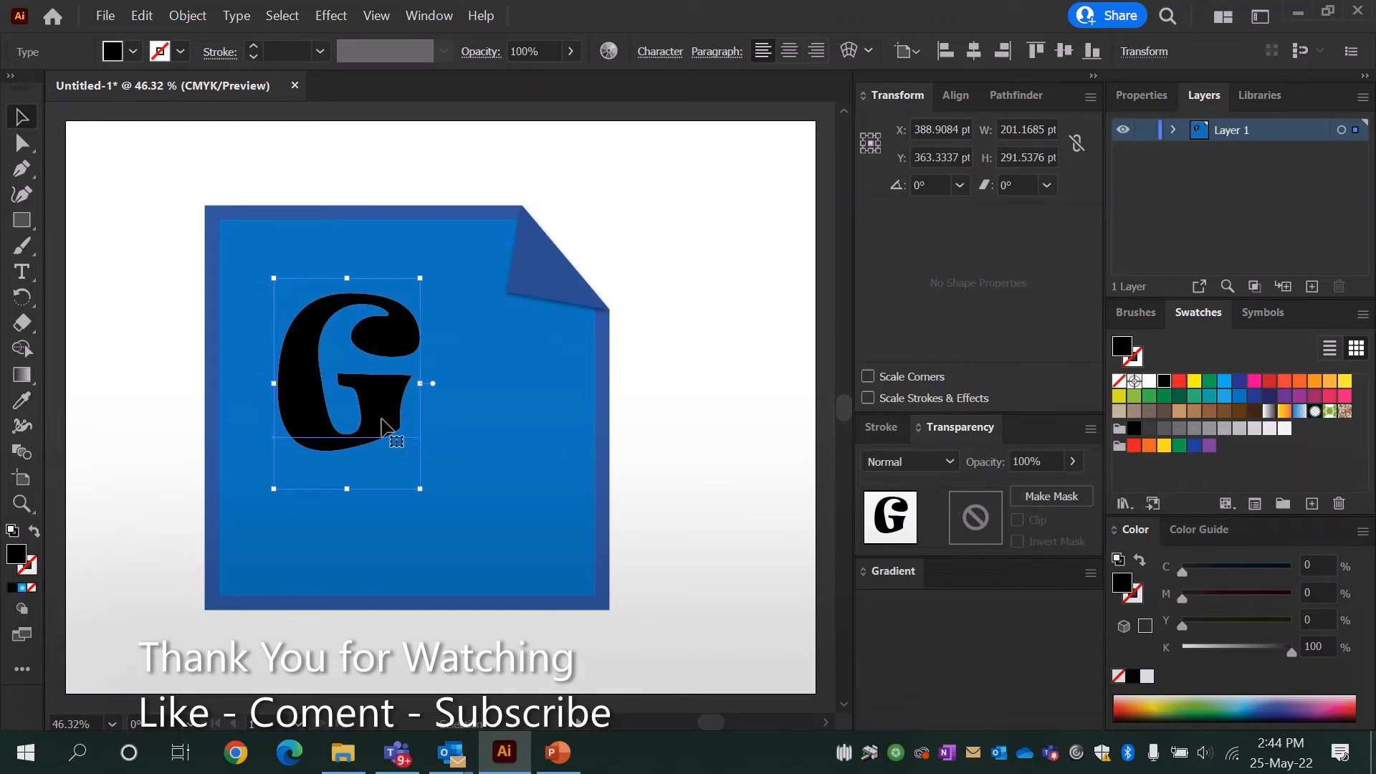
left_click_drag(398, 432, 420, 441)
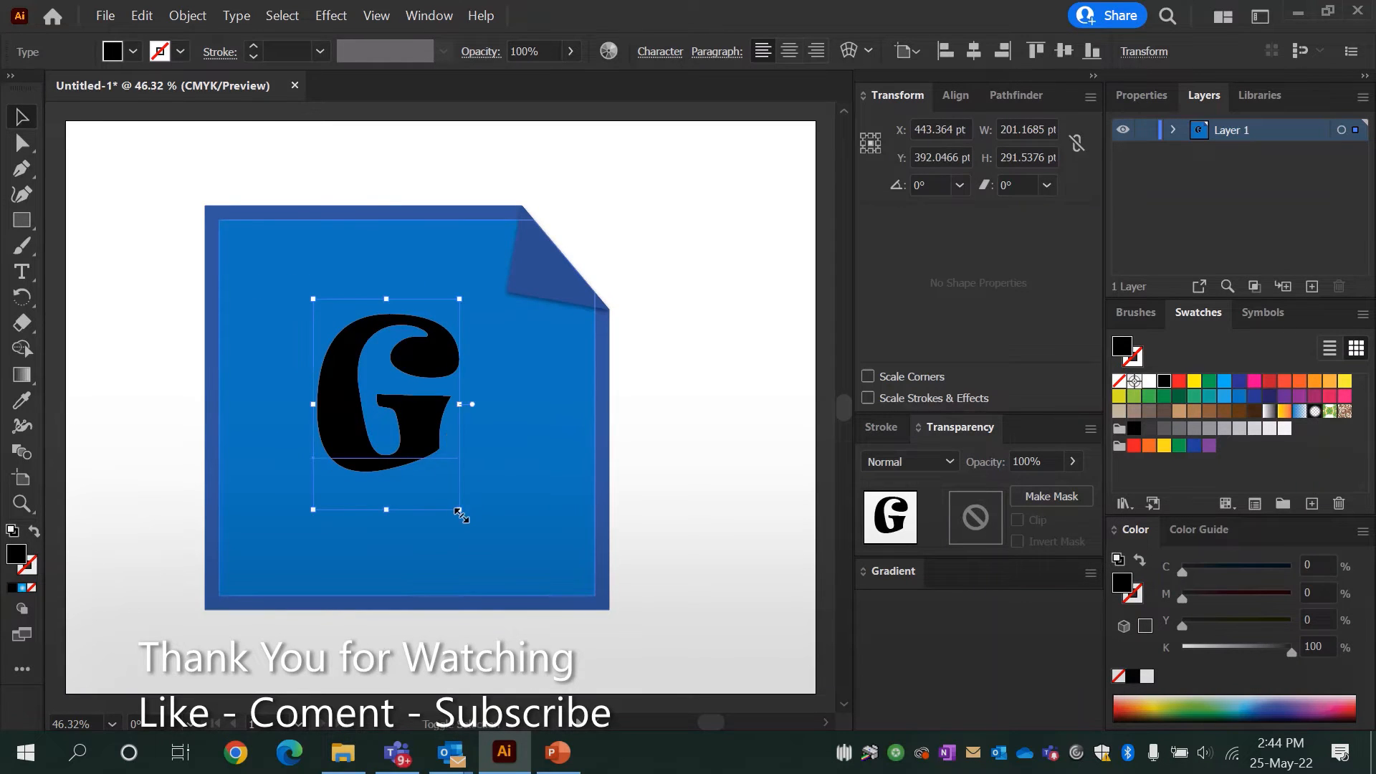
mouse_move(462, 515)
left_mouse_down()
mouse_move(600, 602)
mouse_move(459, 498)
left_mouse_up()
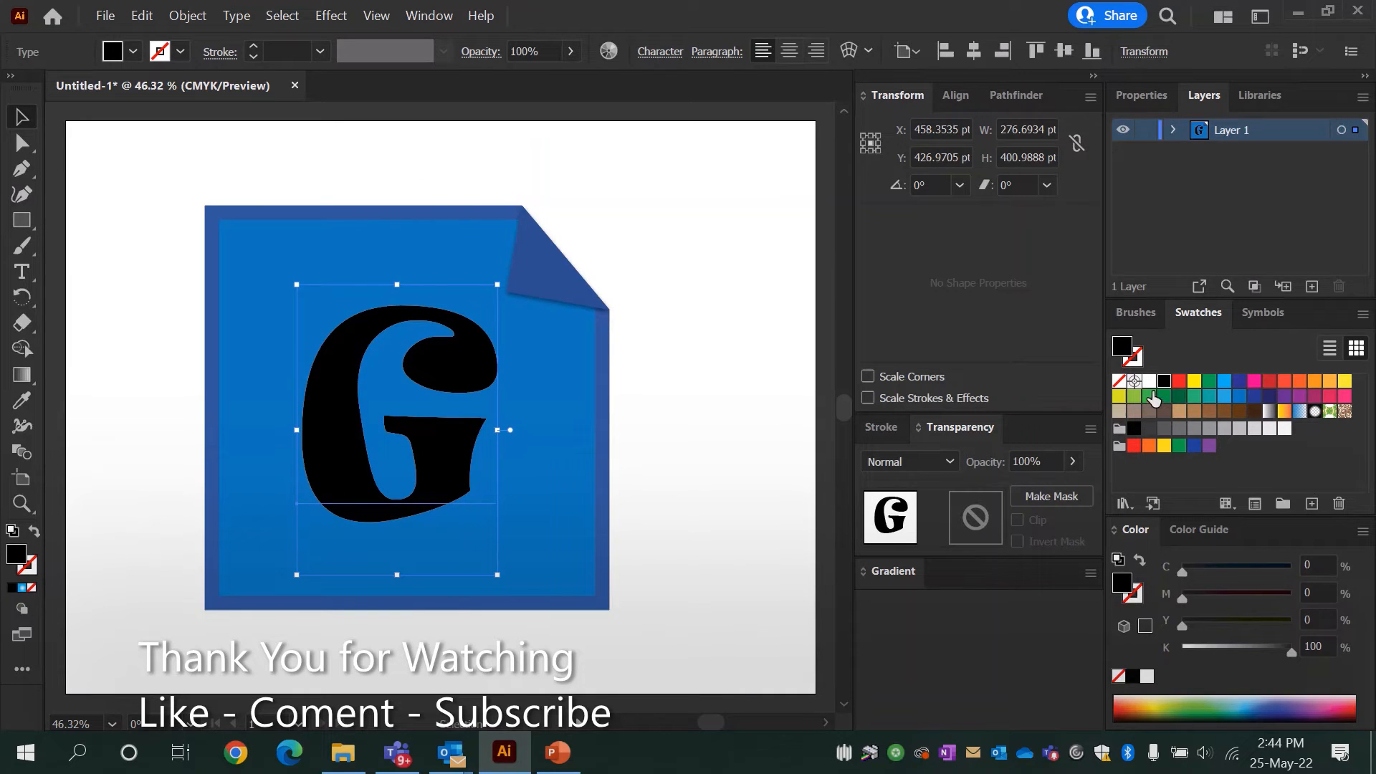
Fill the letter G with white, enlarge it to about 312 × 451 pt and adjust its position on the square
left_click(1150, 381)
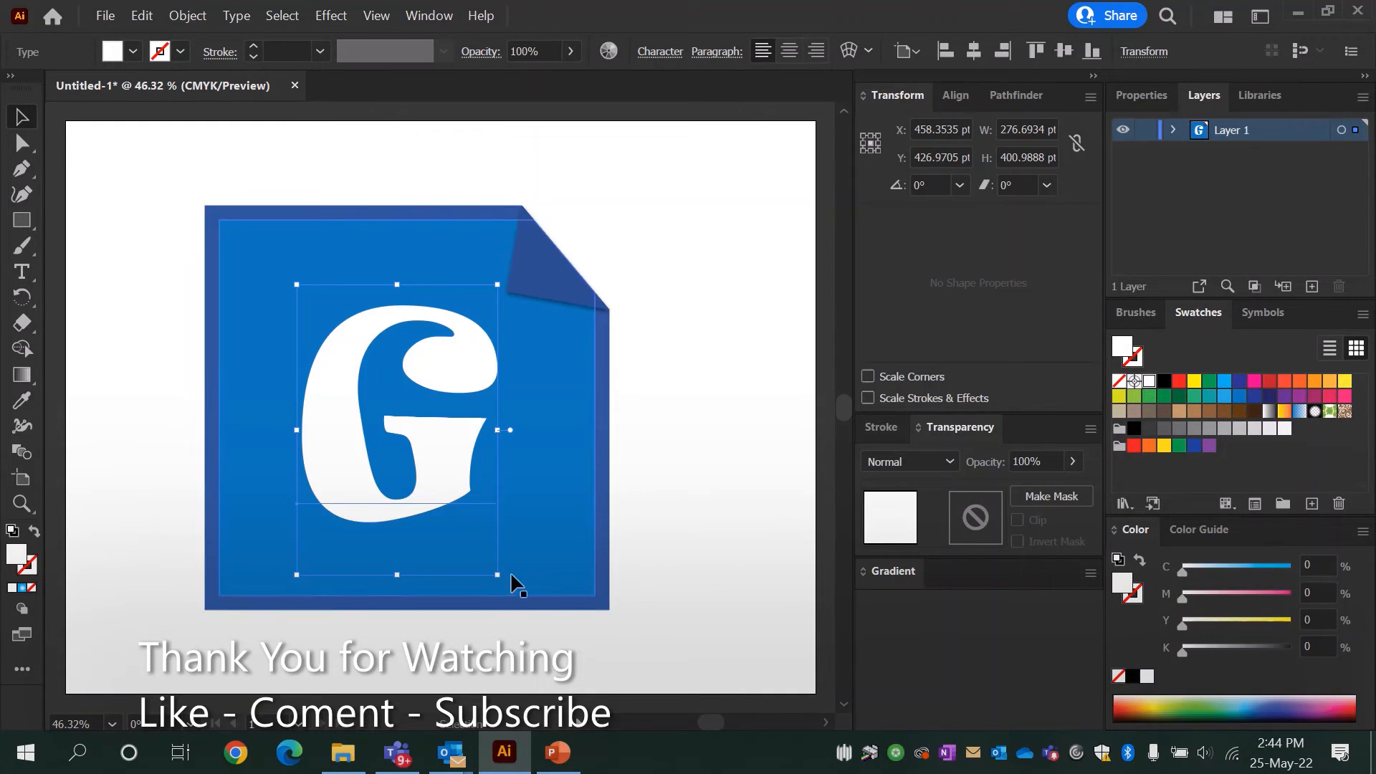
left_click_drag(497, 574, 525, 566)
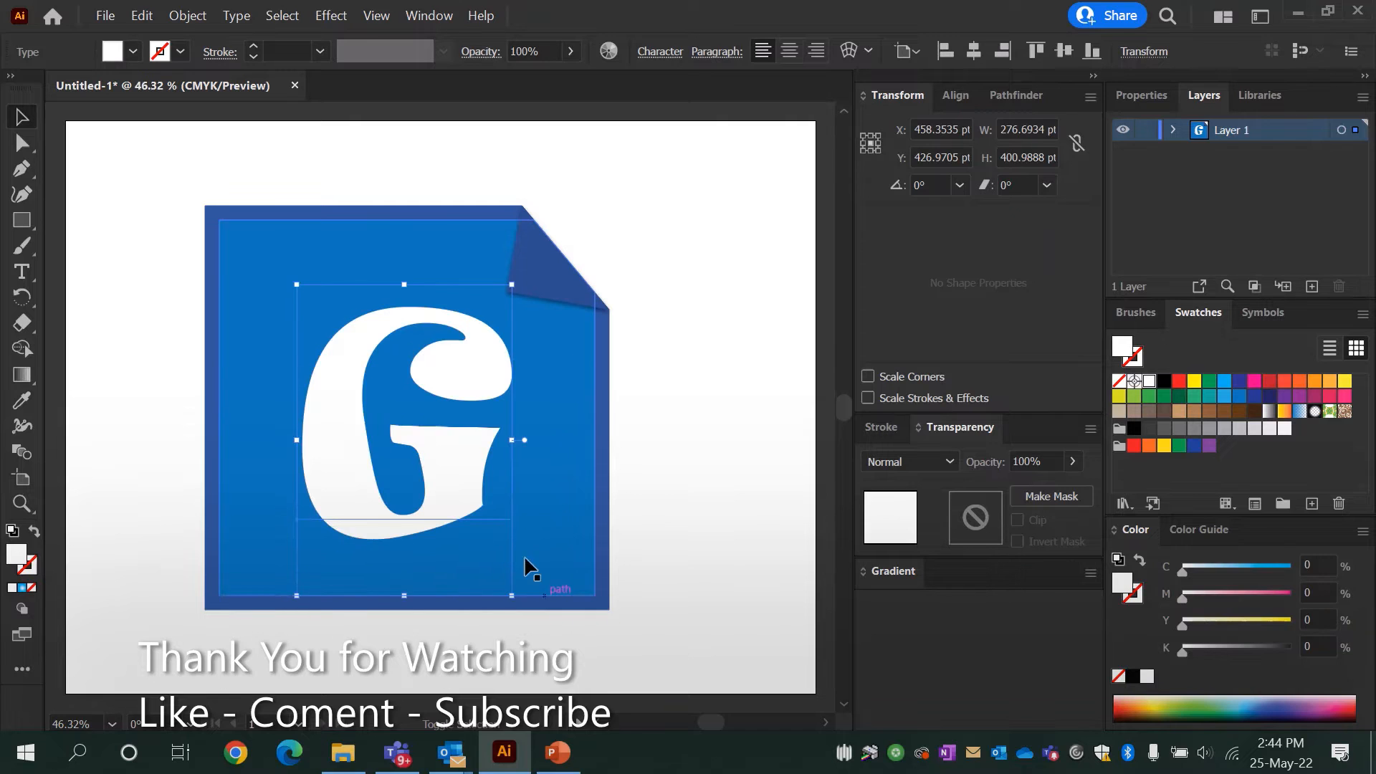
left_click_drag(460, 469, 453, 457)
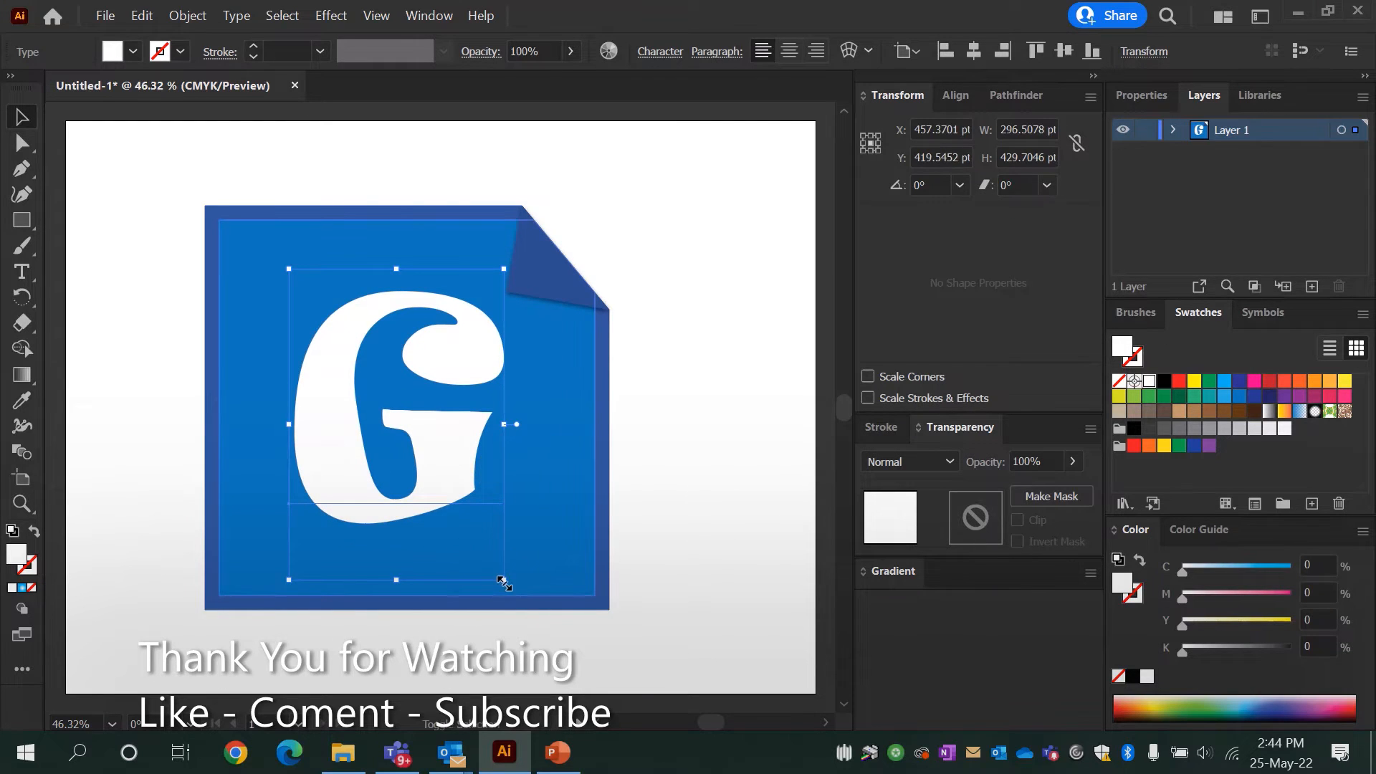
left_click_drag(501, 573, 511, 589)
Convert the letter G to outlines
left_click(236, 15)
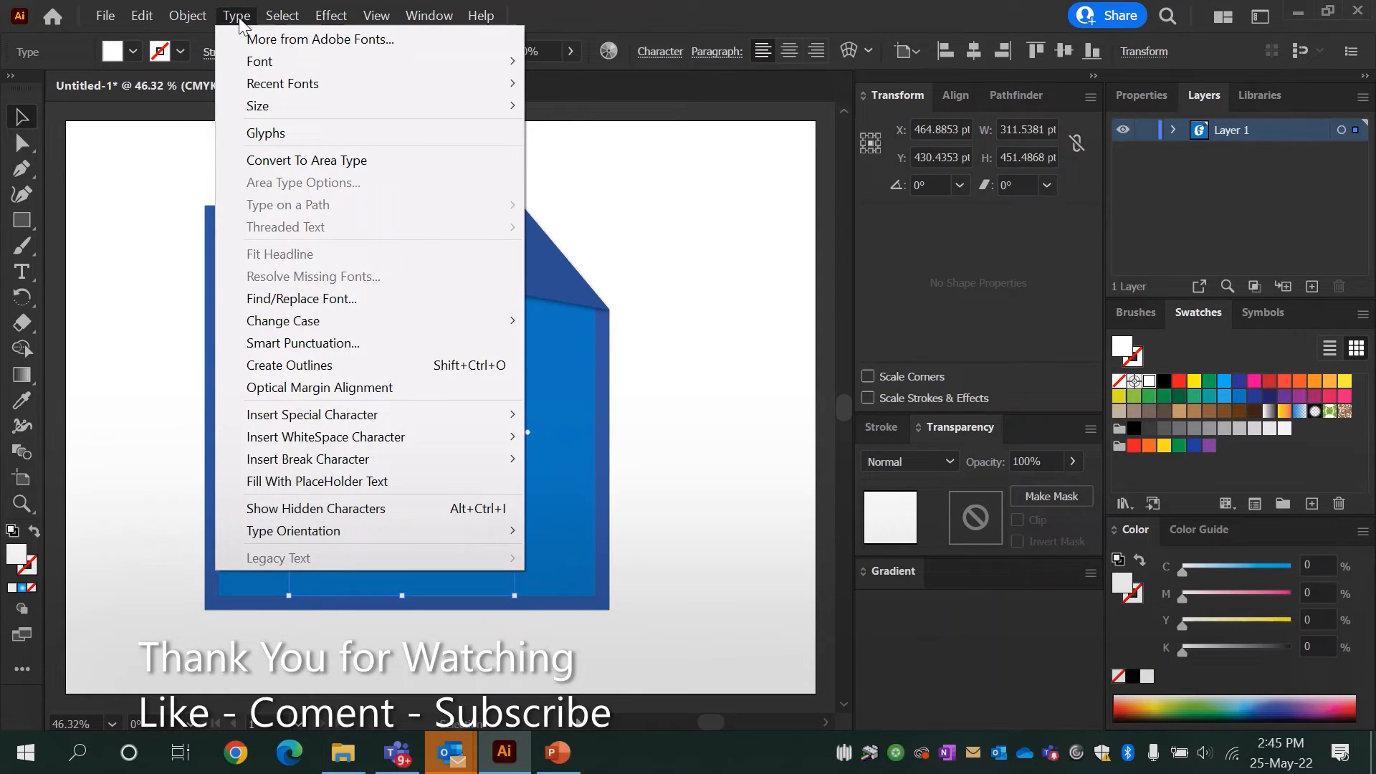
left_click(351, 366)
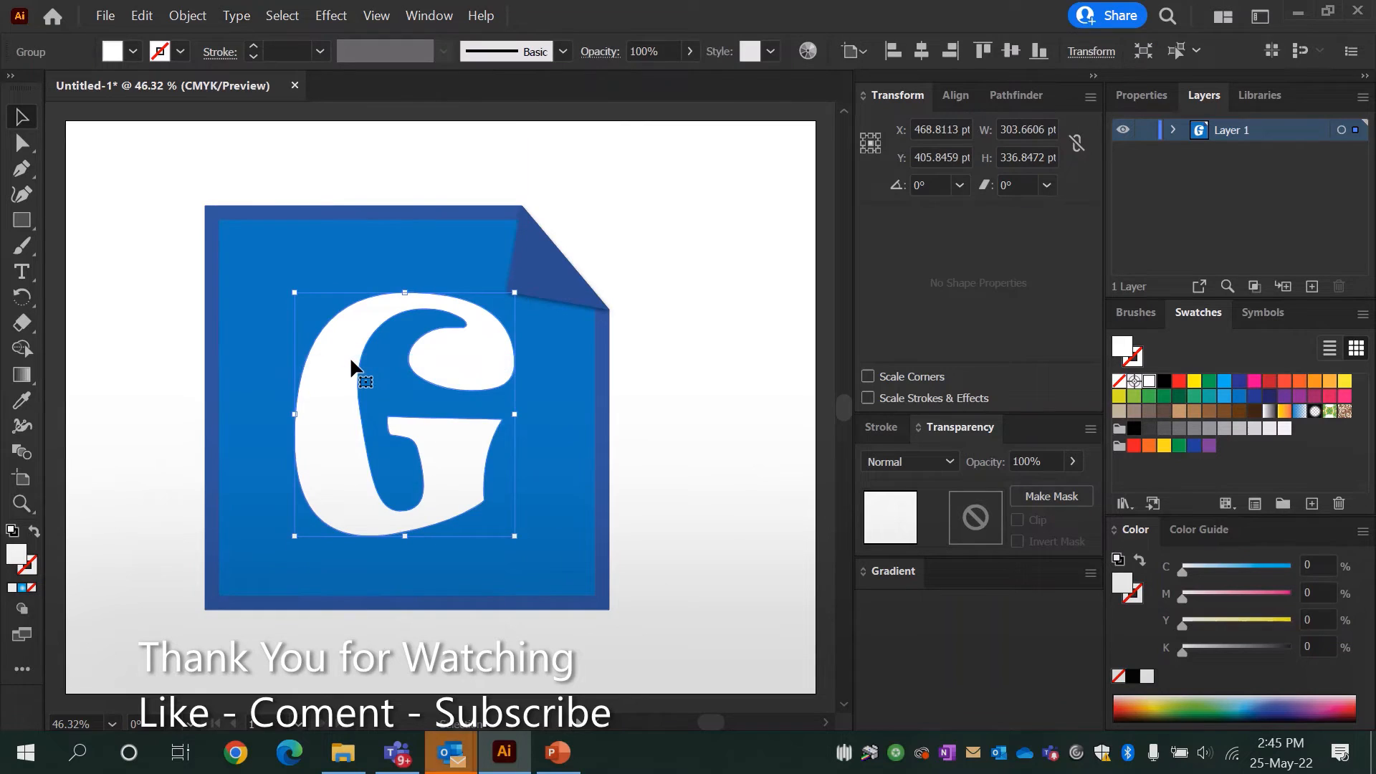
left_click(182, 15)
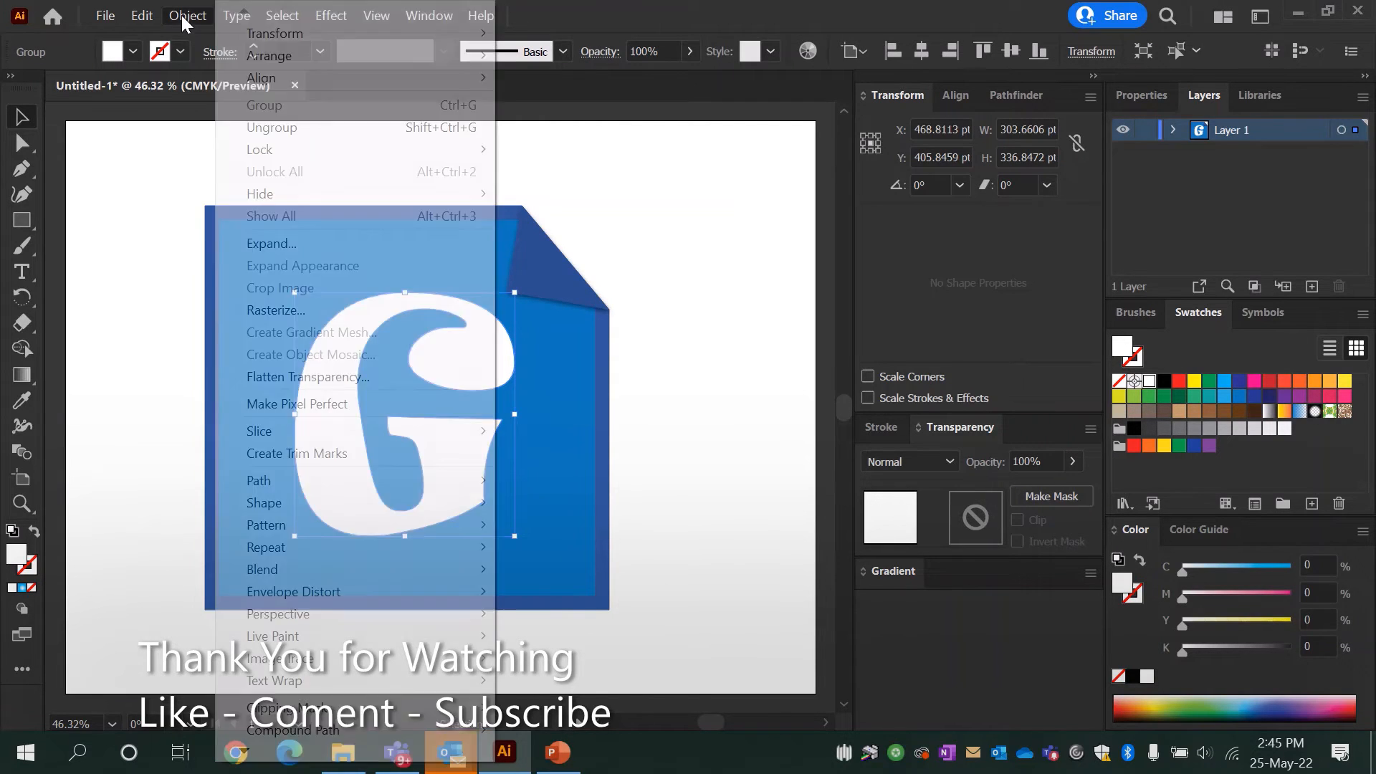